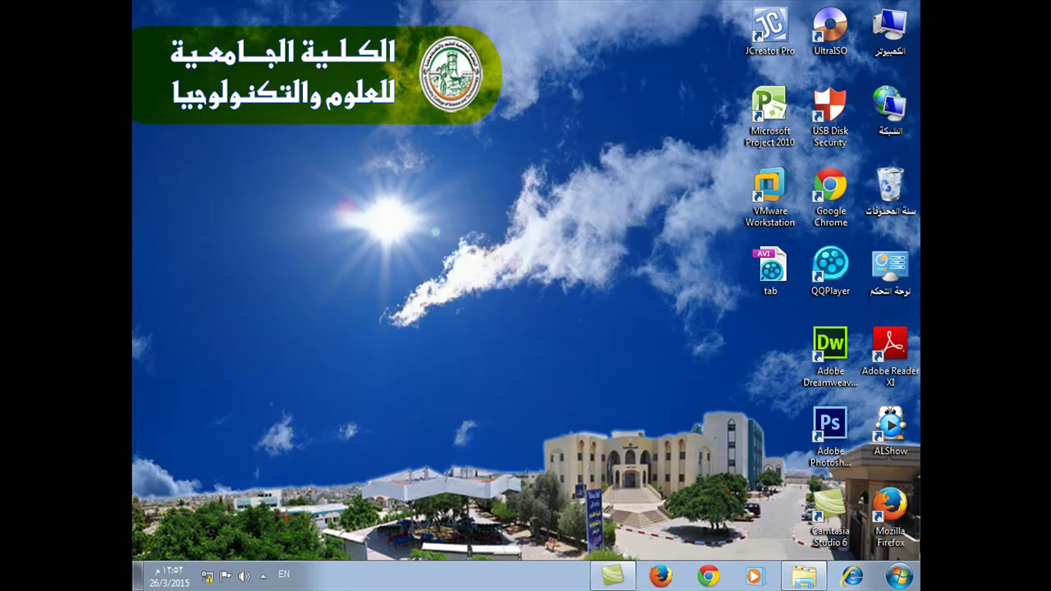
Open the Windows Start menu to show recent programs, including XAMPP Control Panel.
left_click(899, 577)
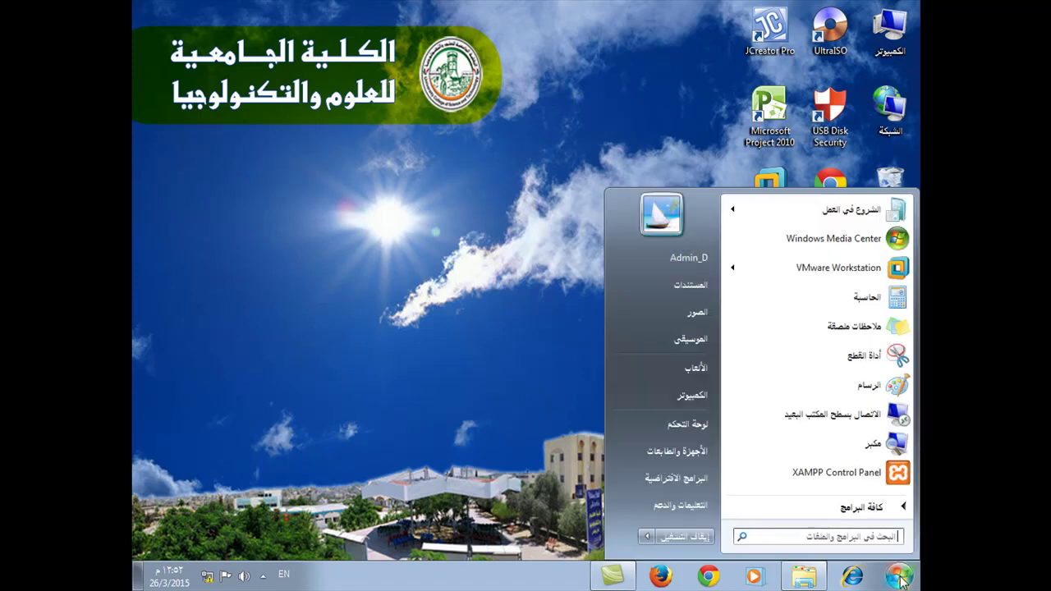
Launch XAMPP Control Panel, start Apache and MySQL, then close the control panel.
left_click(827, 478)
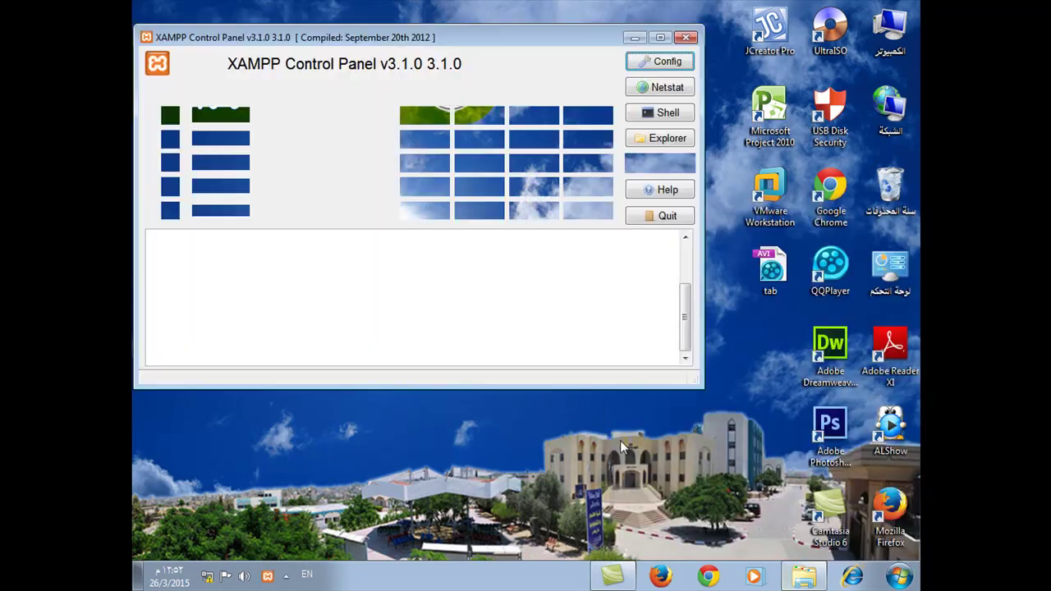
left_click(425, 117)
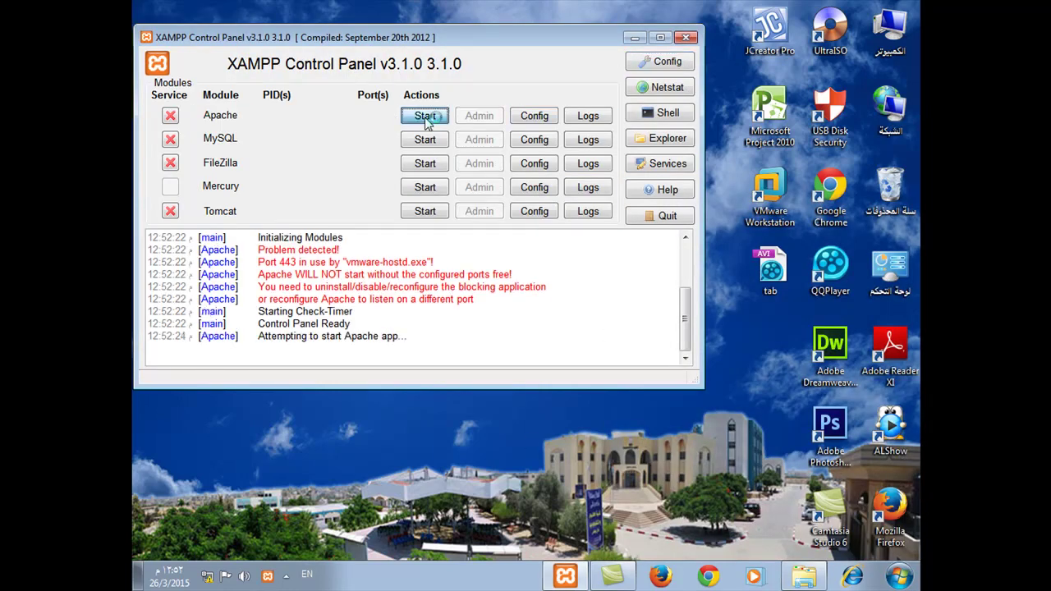
left_click(425, 141)
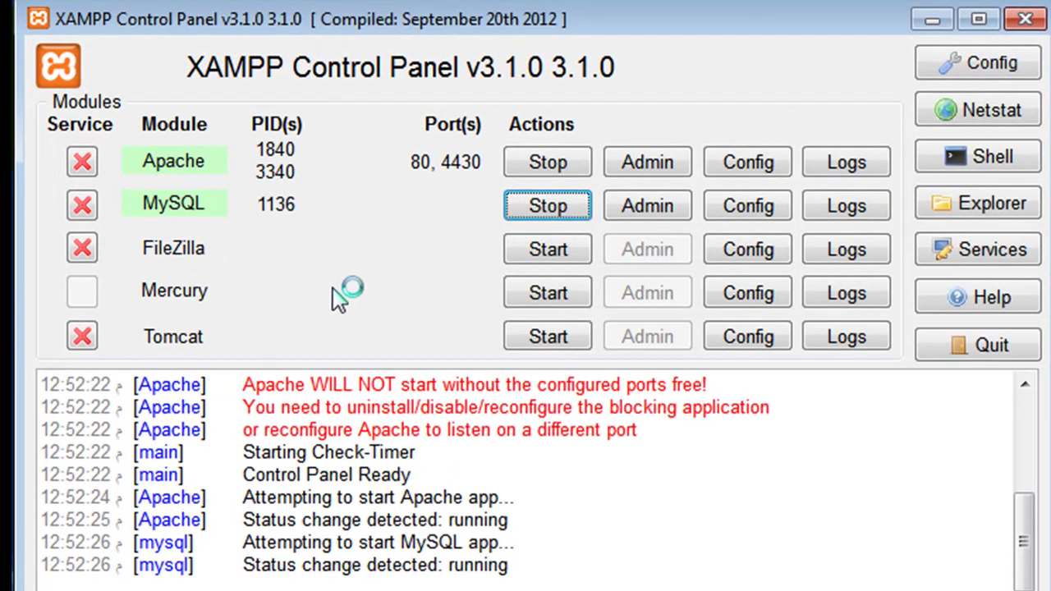
left_click_drag(507, 29, 581, 74)
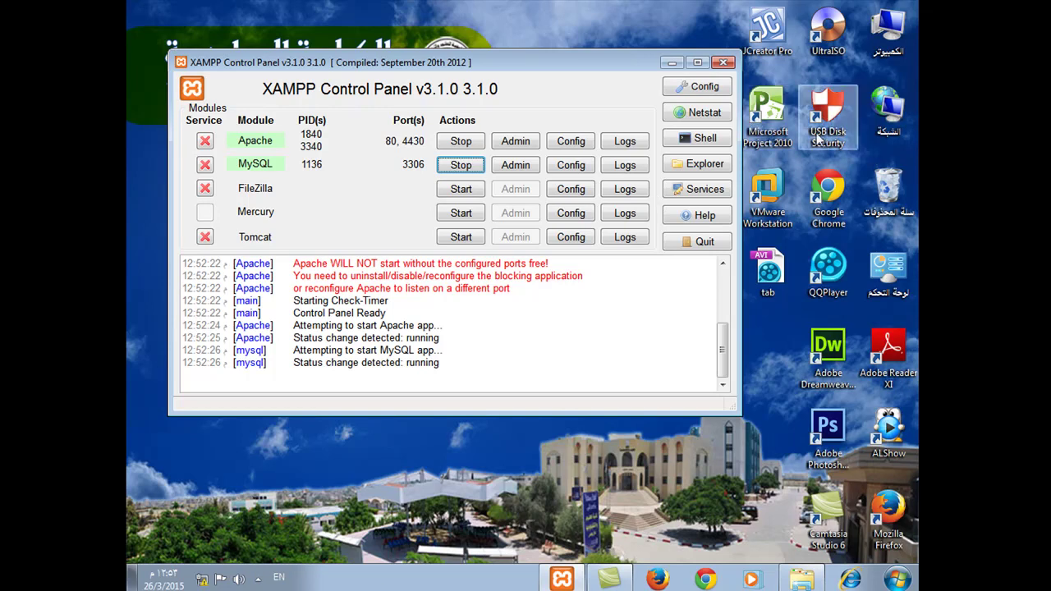
left_click(723, 63)
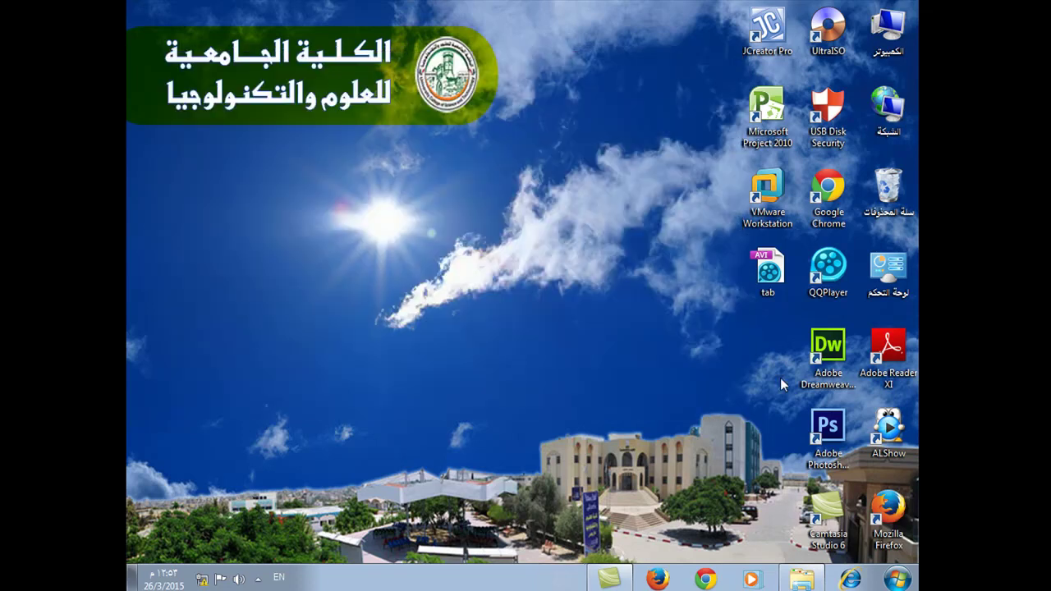
Browse Explorer to C:\xampp\htdocs and right-click the wordpress-3.8.1-ar archive.
left_click(802, 579)
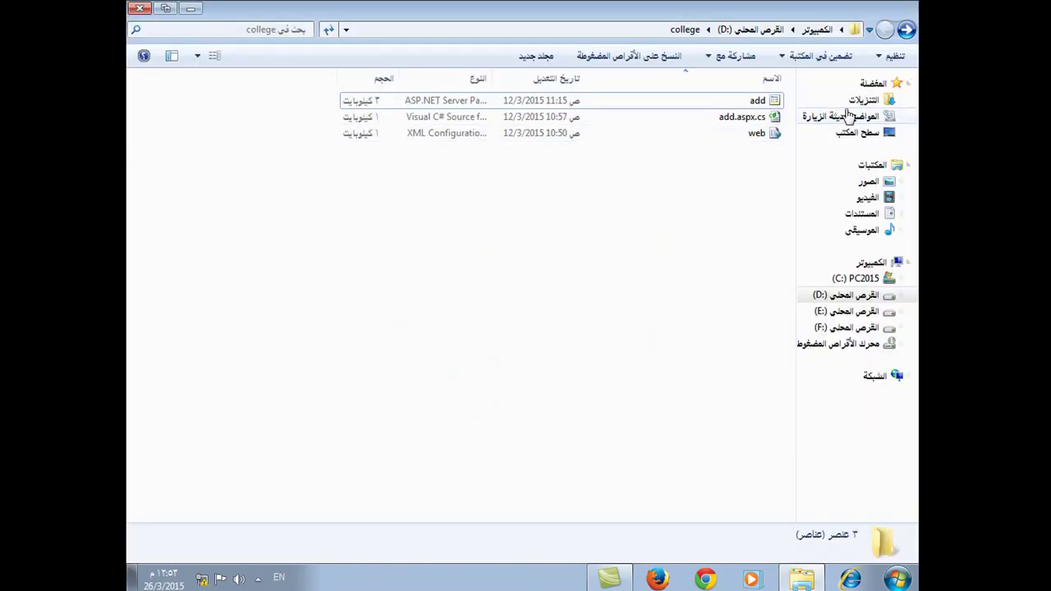
left_click(749, 30)
left_click(818, 30)
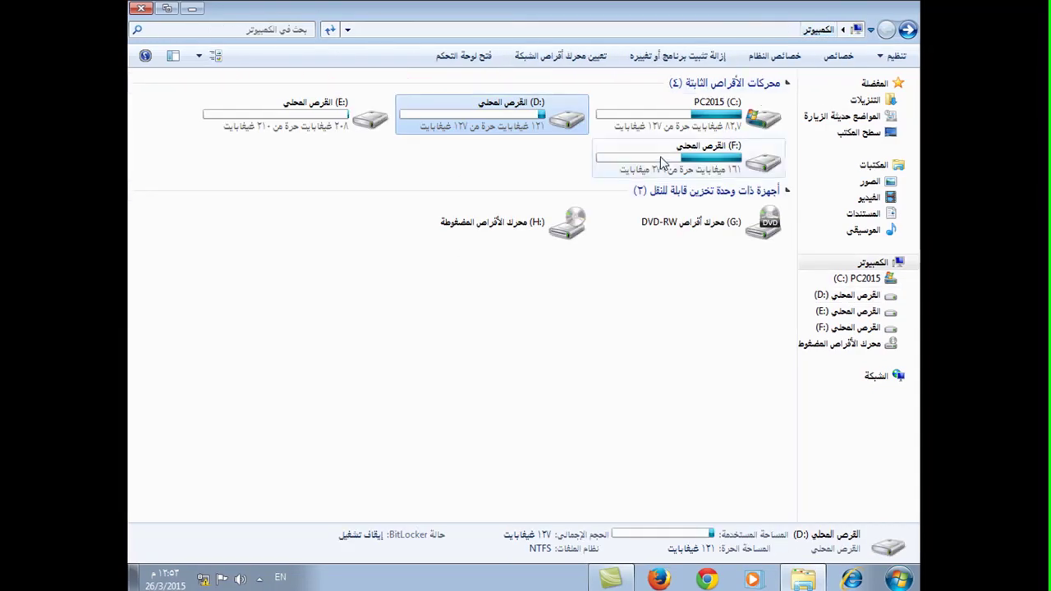
double_click(717, 124)
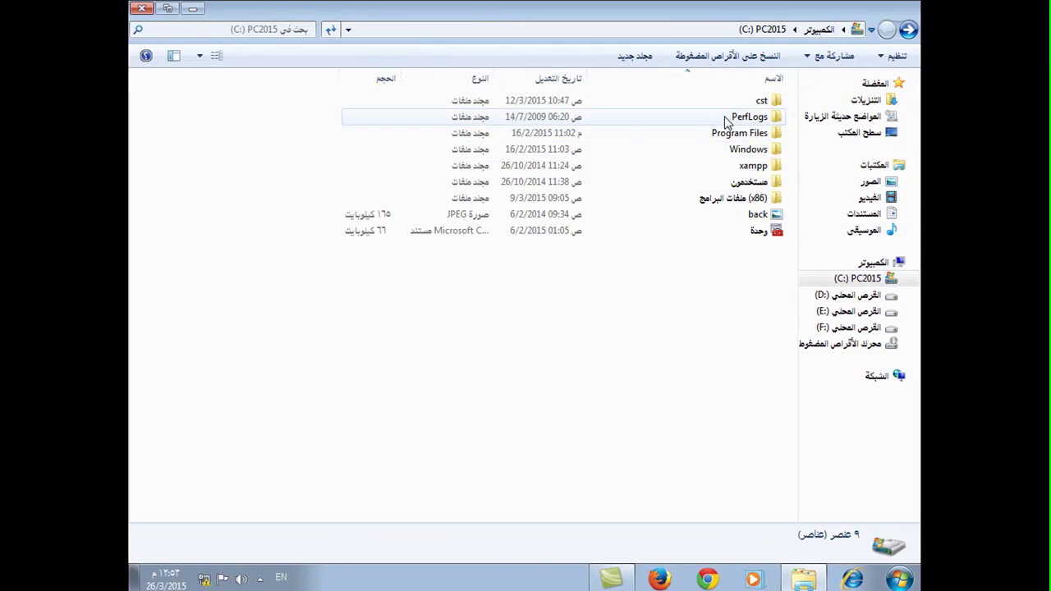
double_click(754, 166)
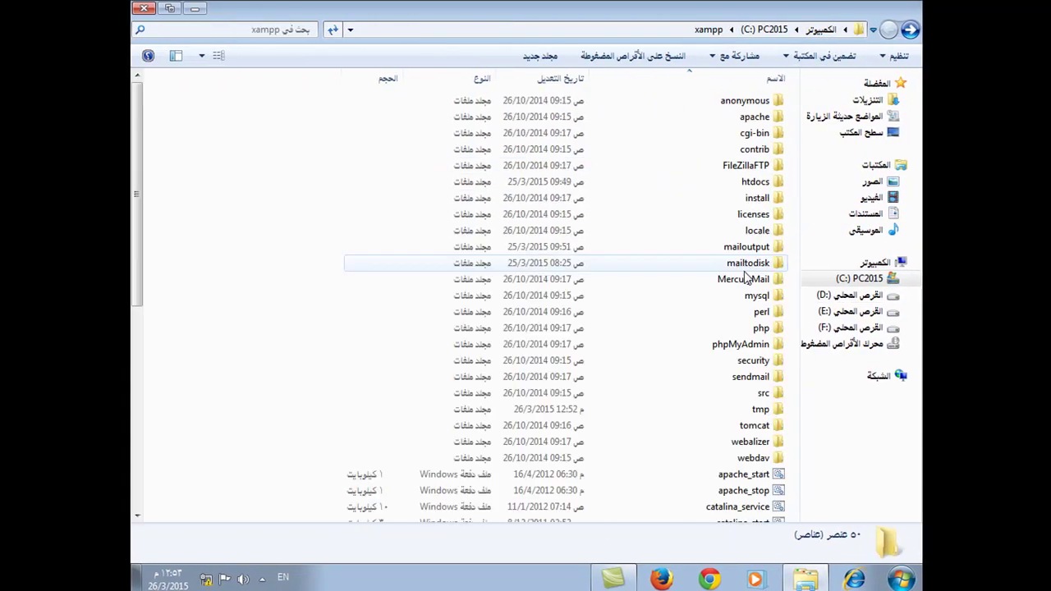
double_click(756, 182)
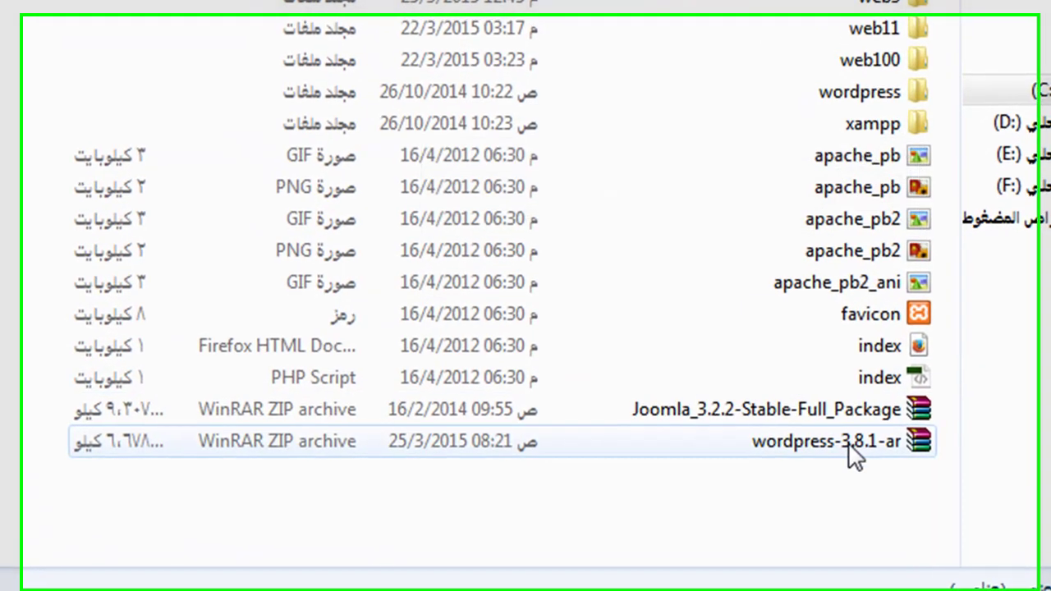
left_click(797, 450)
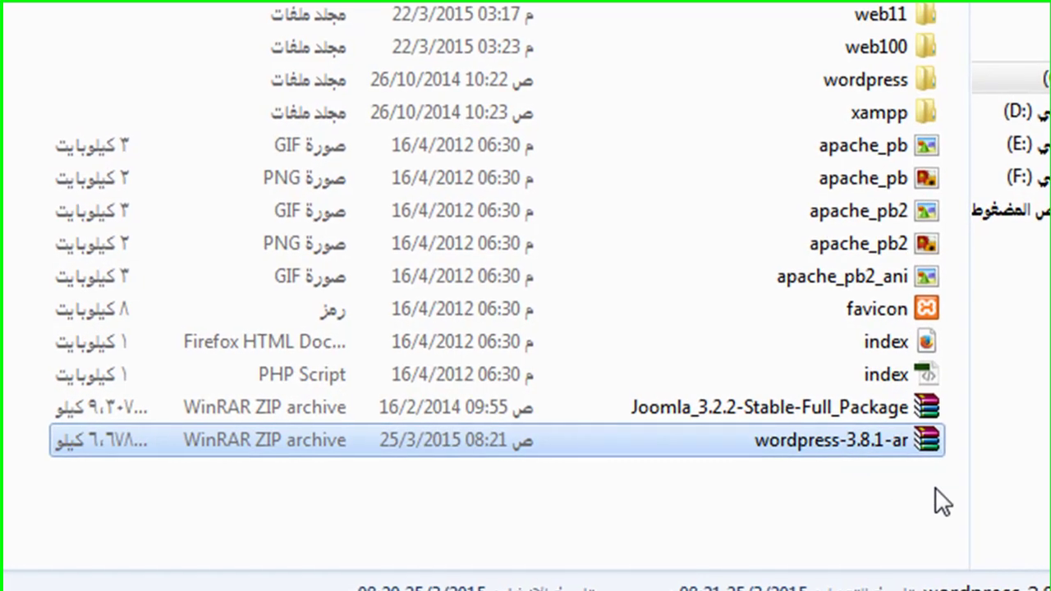
right_click(887, 443)
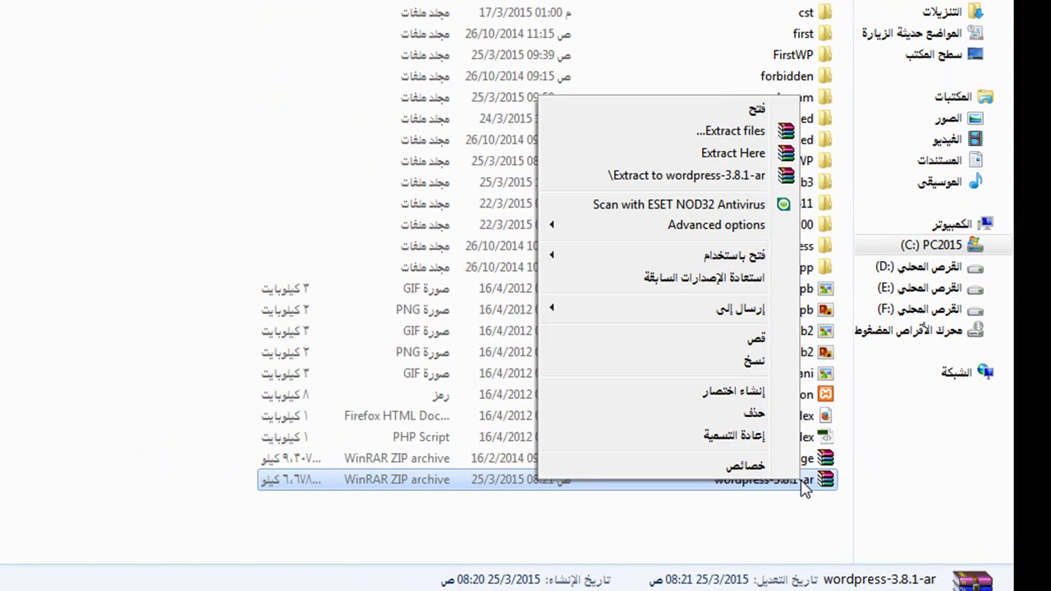
Open the wordpress-3.8.1-ar archive in WinRAR, dismissing the license reminder.
left_click(824, 484)
double_click(826, 480)
left_click(127, 210)
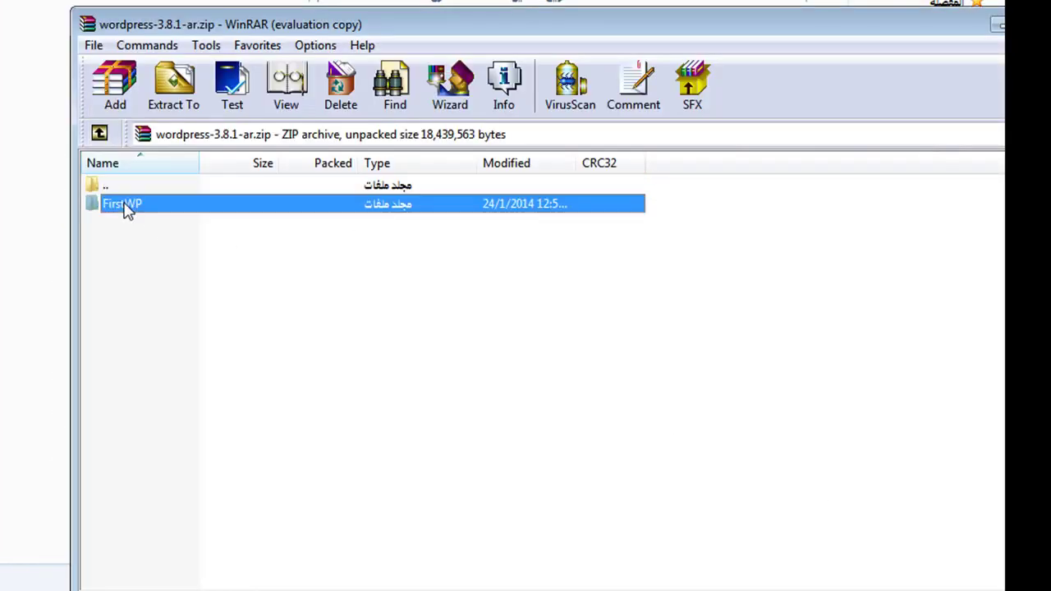
double_click(123, 206)
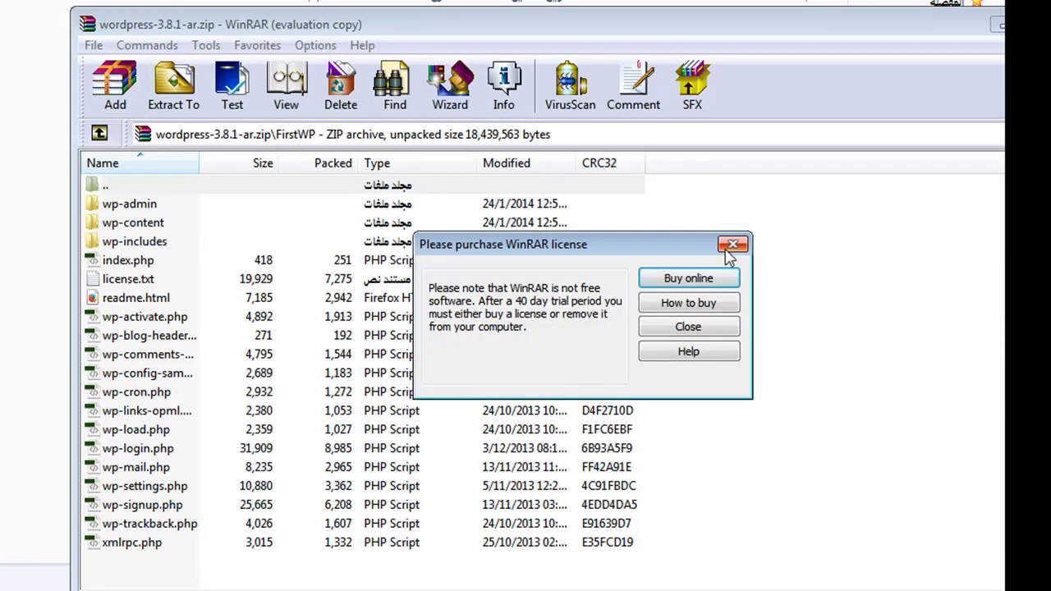
left_click(732, 245)
left_click(99, 133)
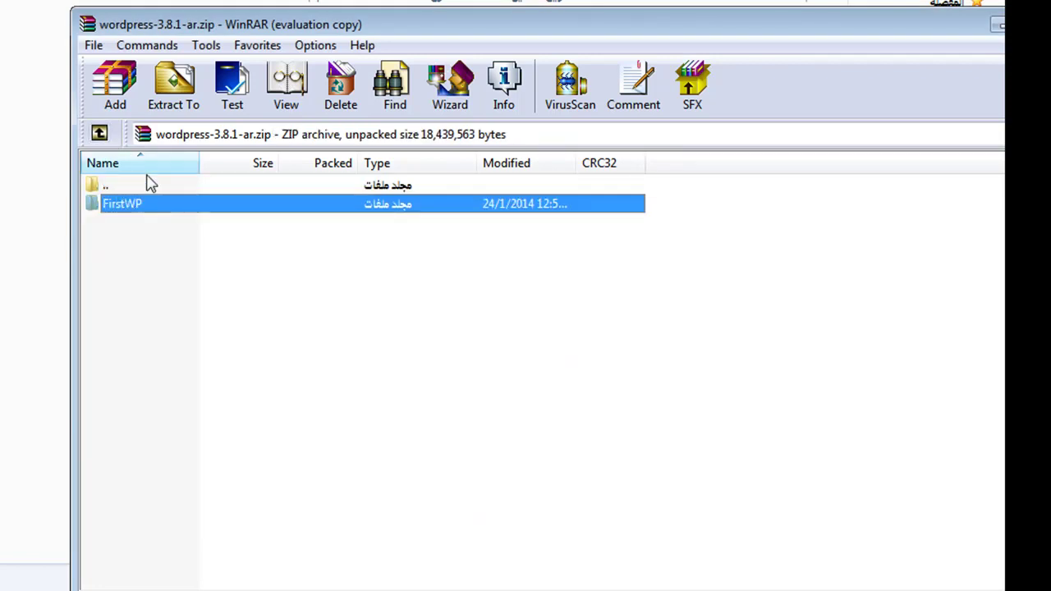
Rename the archive's FirstWP folder to SeWP and bring up the Extract To settings.
right_click(139, 211)
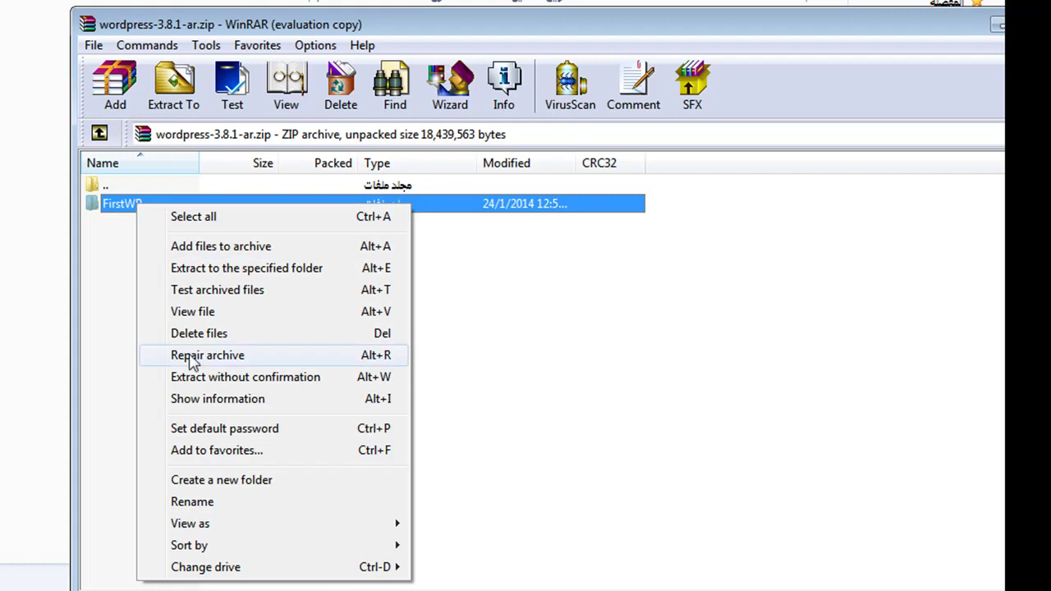
left_click(193, 502)
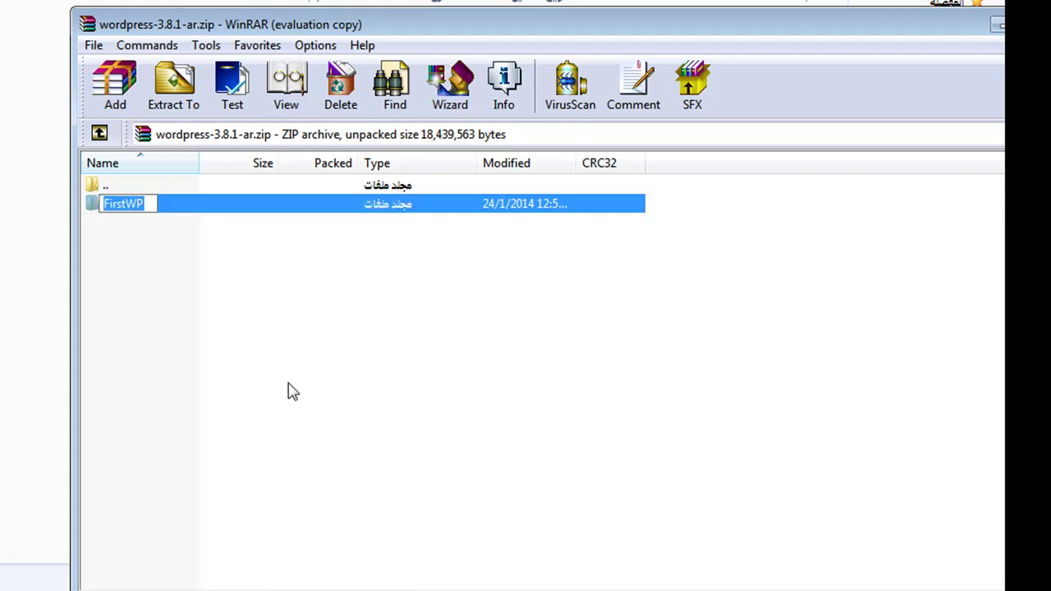
key("Home")
type("Se")
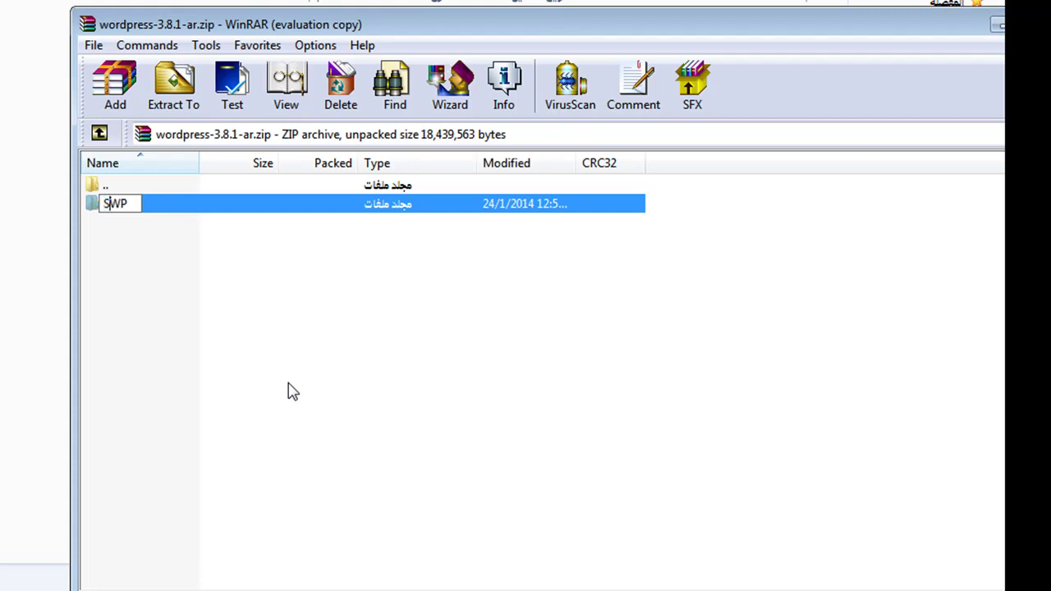
key("Return")
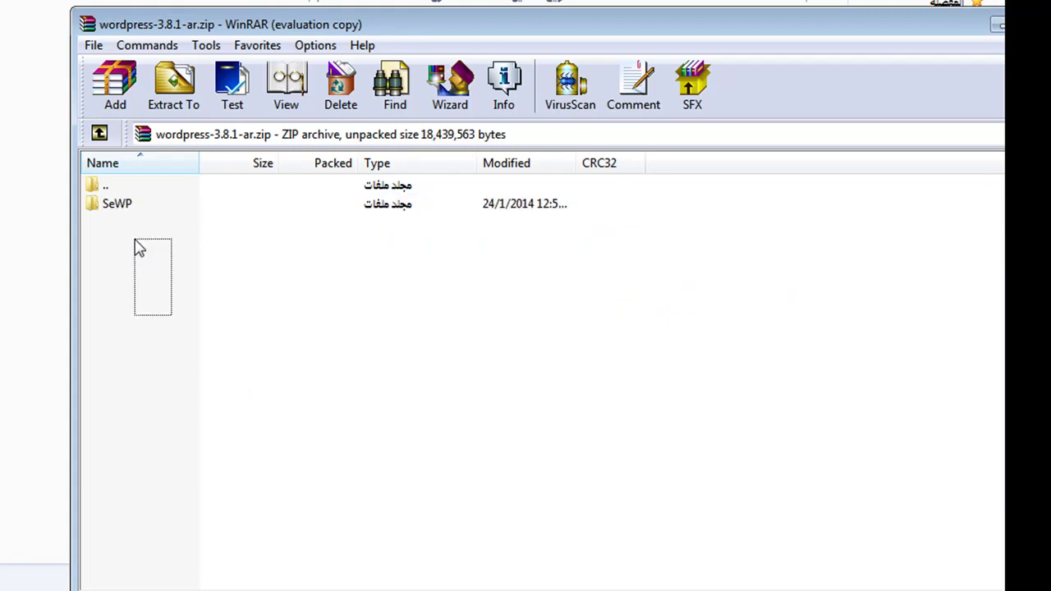
left_click(117, 205)
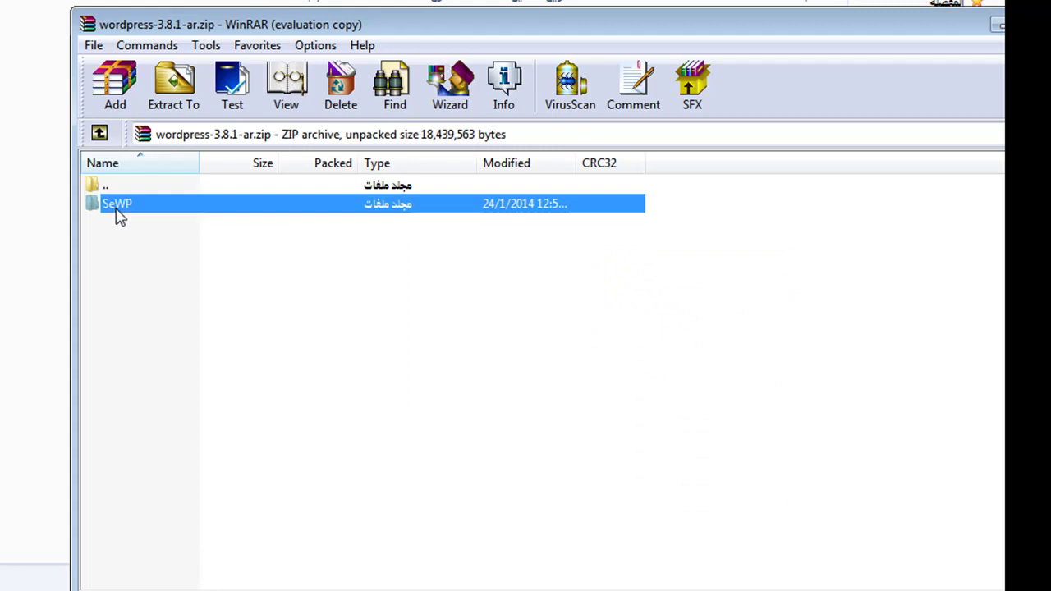
left_click(172, 102)
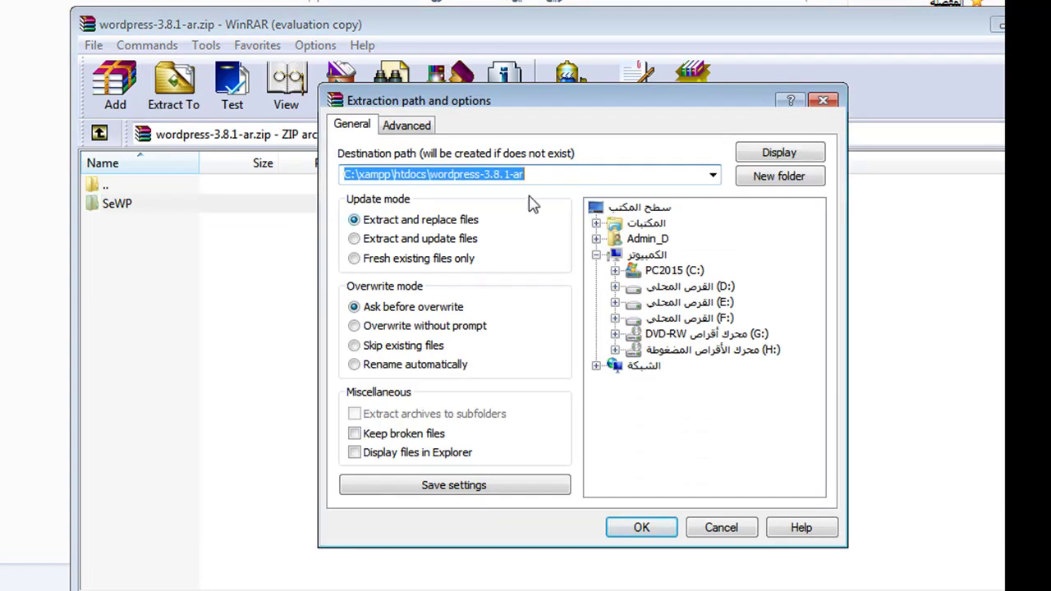
Extract the archive directly into C:\xampp\htdocs, removing the wordpress-3.8.1-ar subfolder from the path.
left_click(431, 175)
left_click_drag(431, 175, 652, 166)
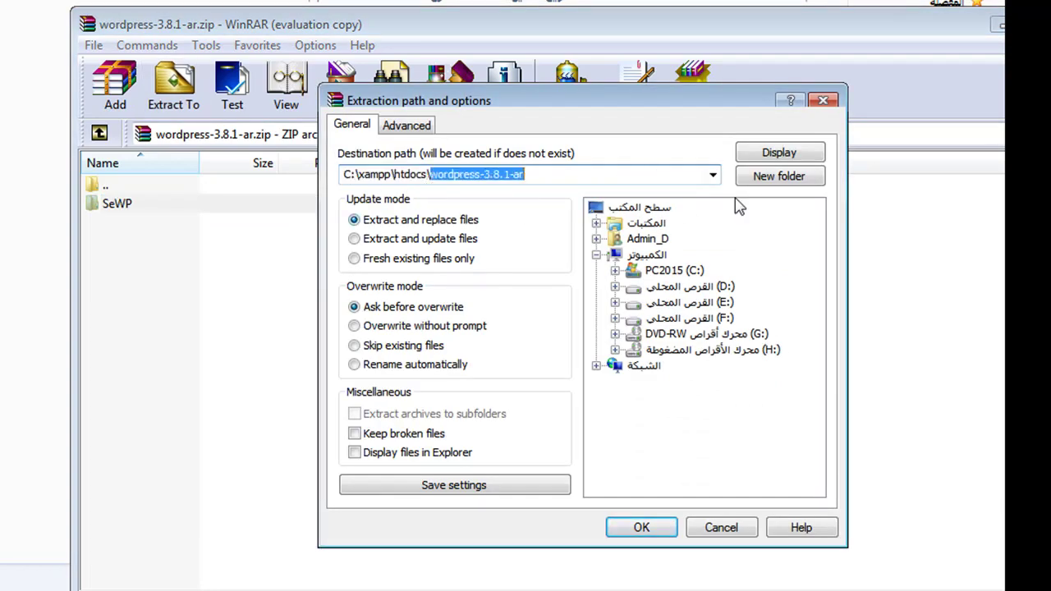
key("BackSpace")
left_click(695, 156)
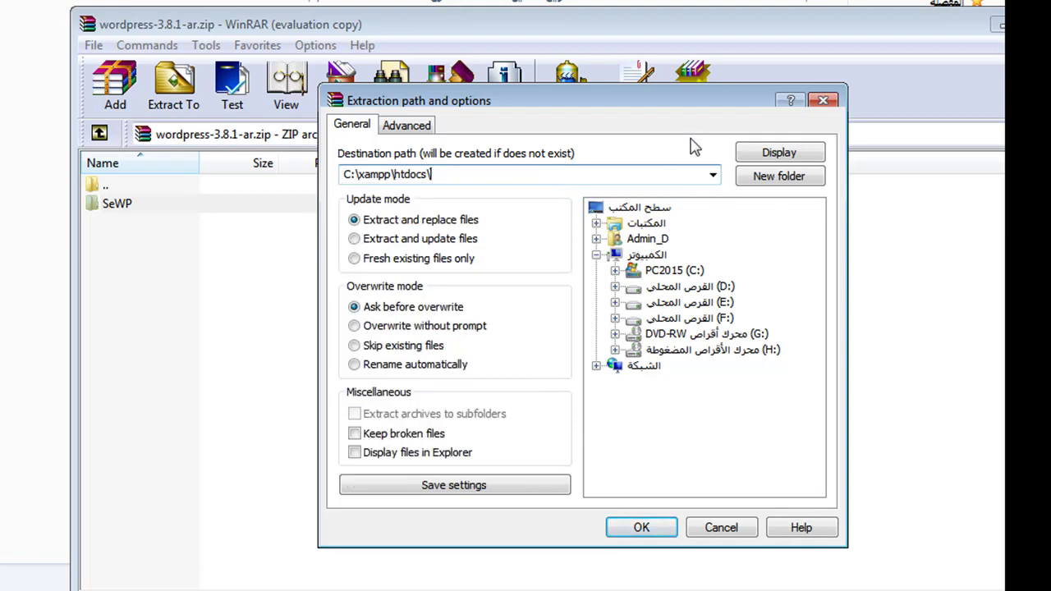
left_click(644, 527)
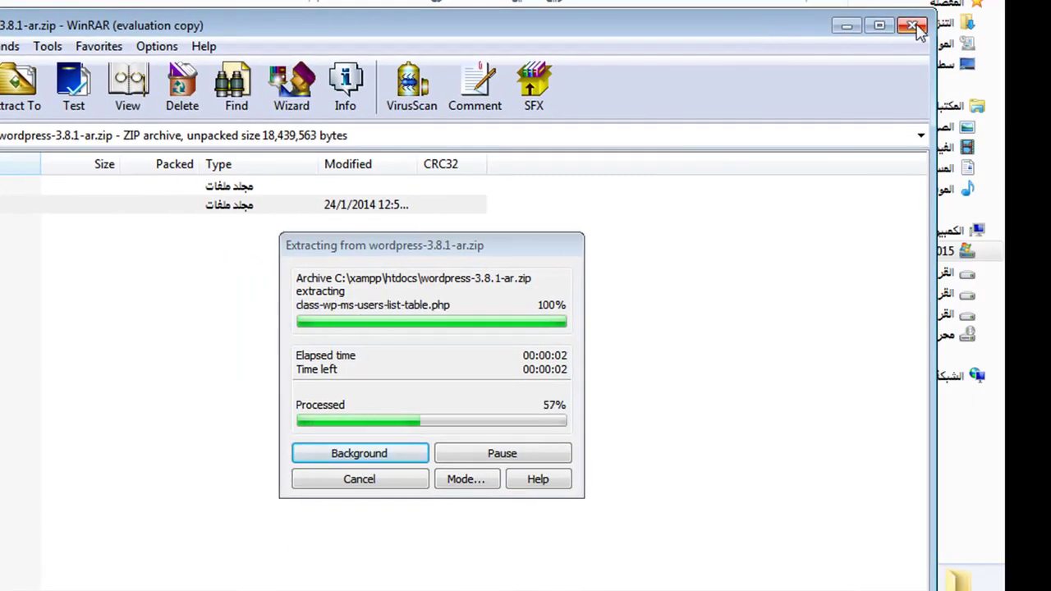
Close WinRAR and select the new SeWP folder in htdocs.
left_click(913, 26)
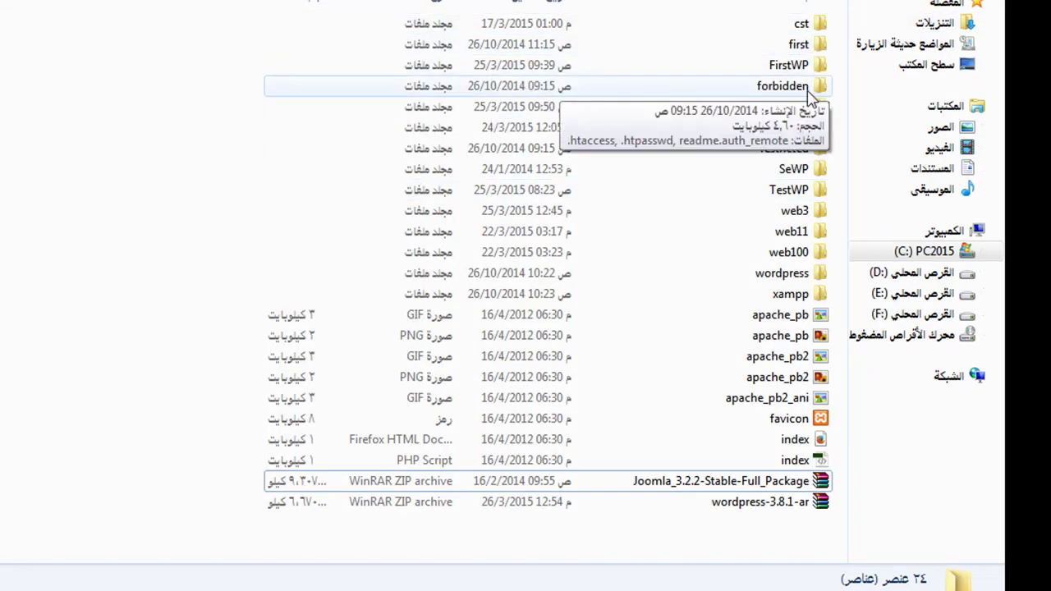
left_click(812, 86)
left_click(817, 171)
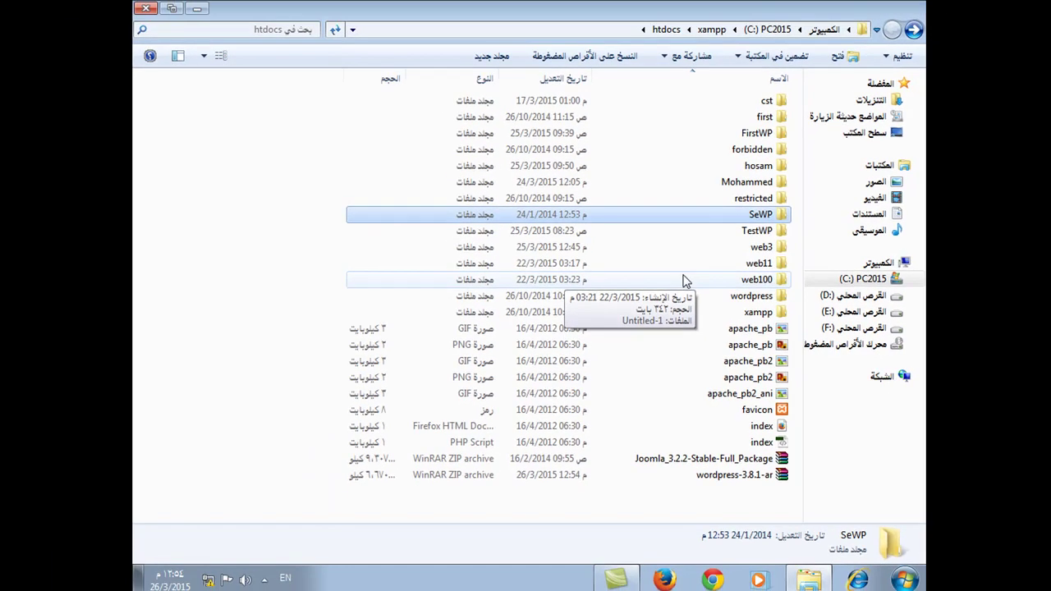
Load localhost in Chrome and go on to phpMyAdmin from the XAMPP start page.
left_click(713, 580)
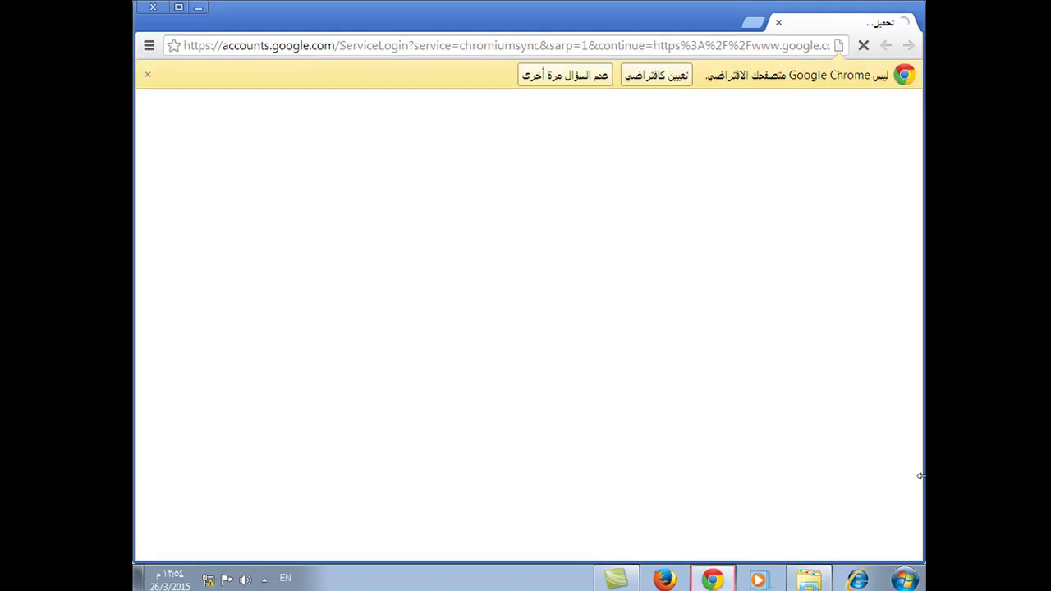
left_click(554, 75)
left_click(620, 47)
type("lo")
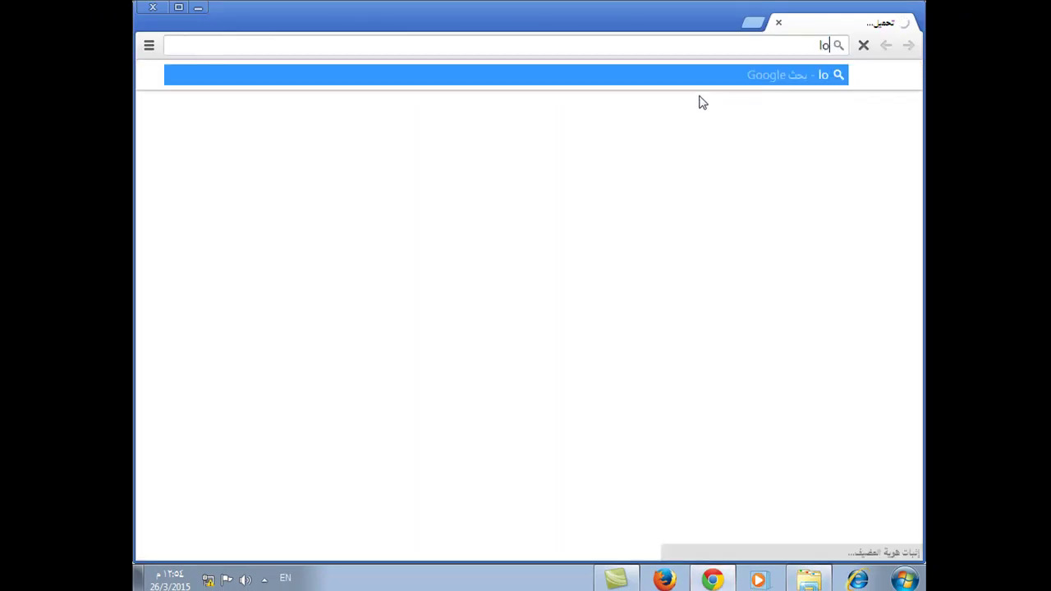
type("calhos")
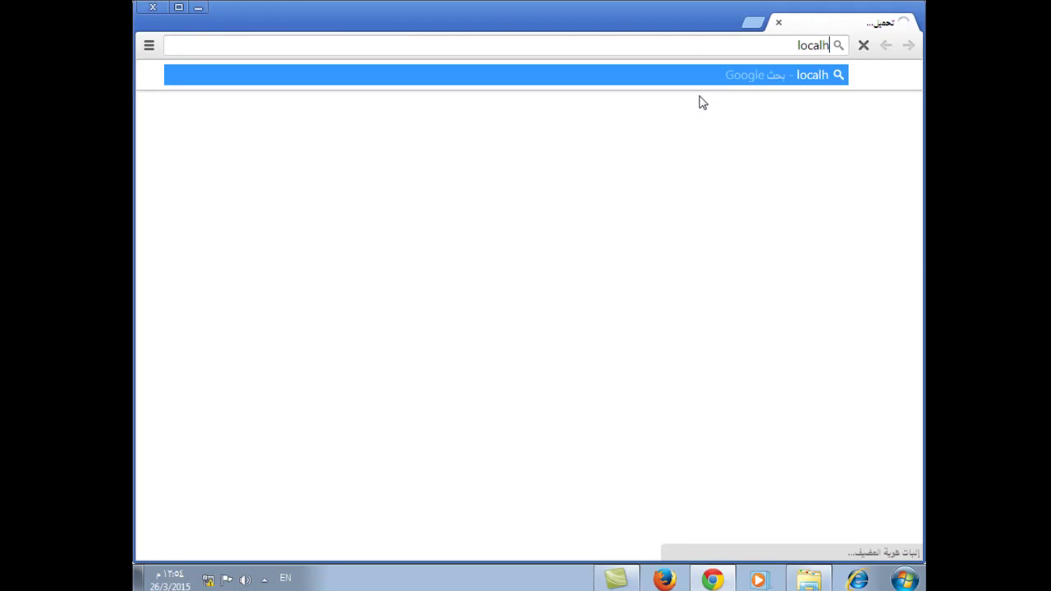
type("t")
key("Return")
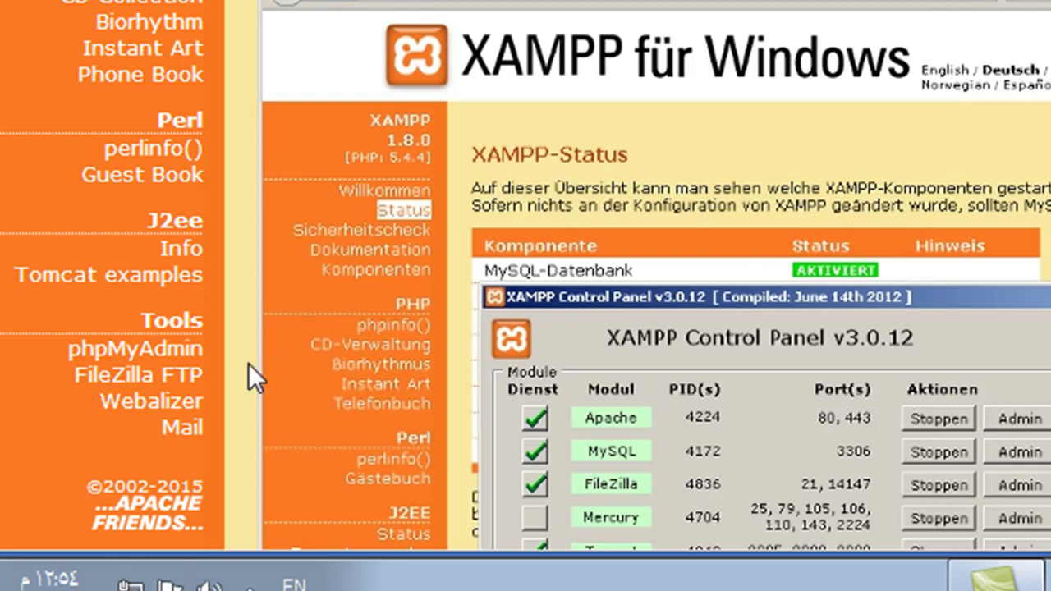
left_click(161, 361)
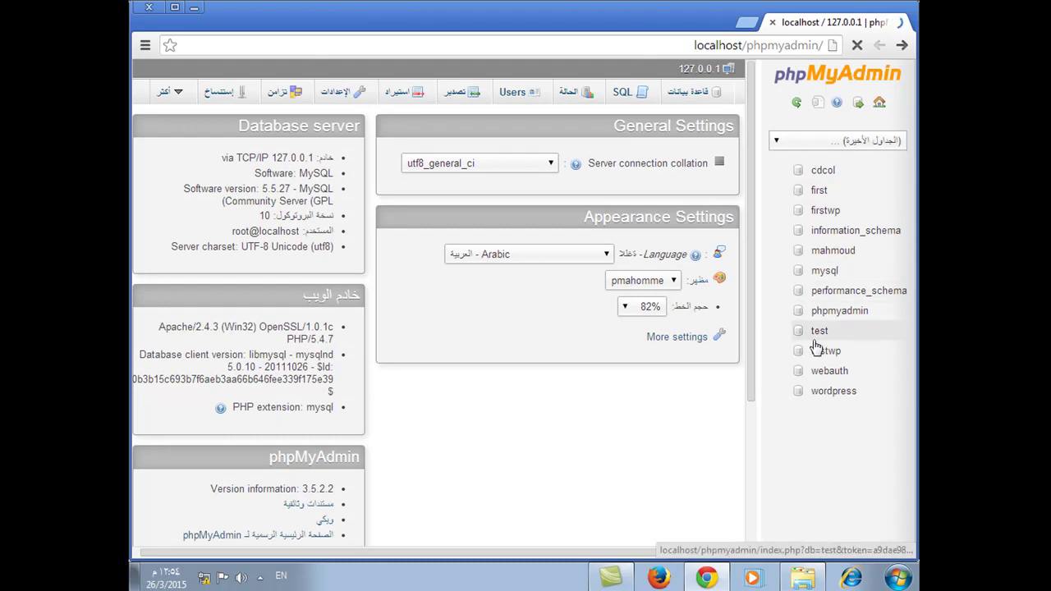
Create a database named seWP from phpMyAdmin's Databases page.
left_click(695, 98)
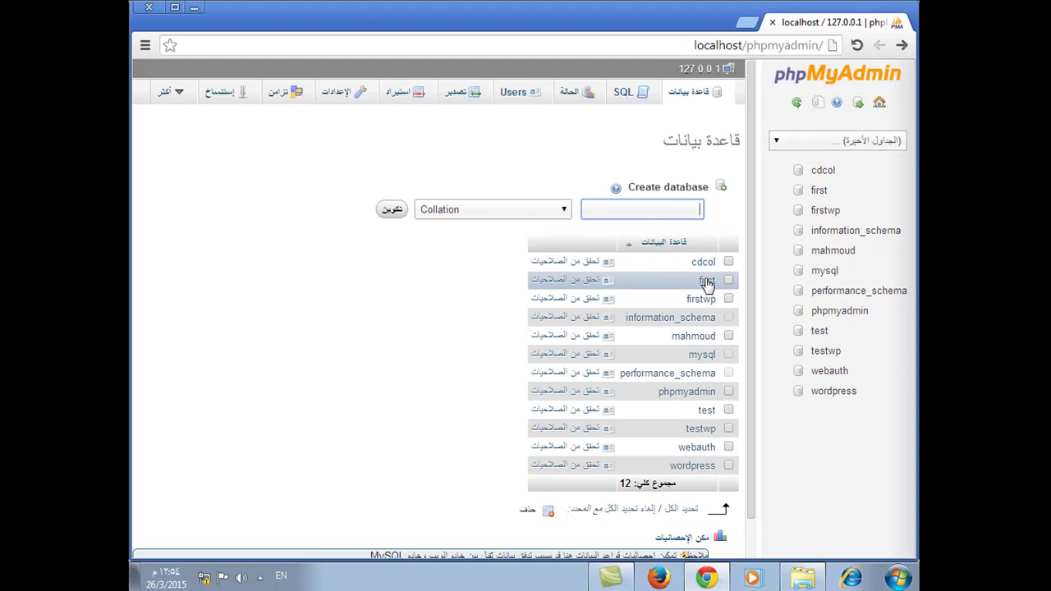
type("se")
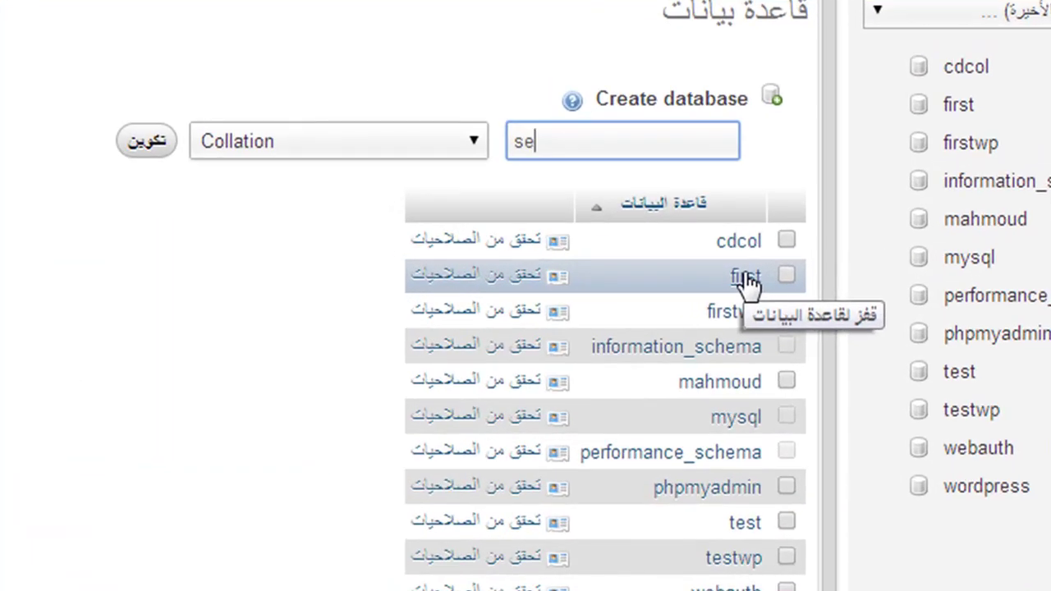
type("WP")
left_click(141, 142)
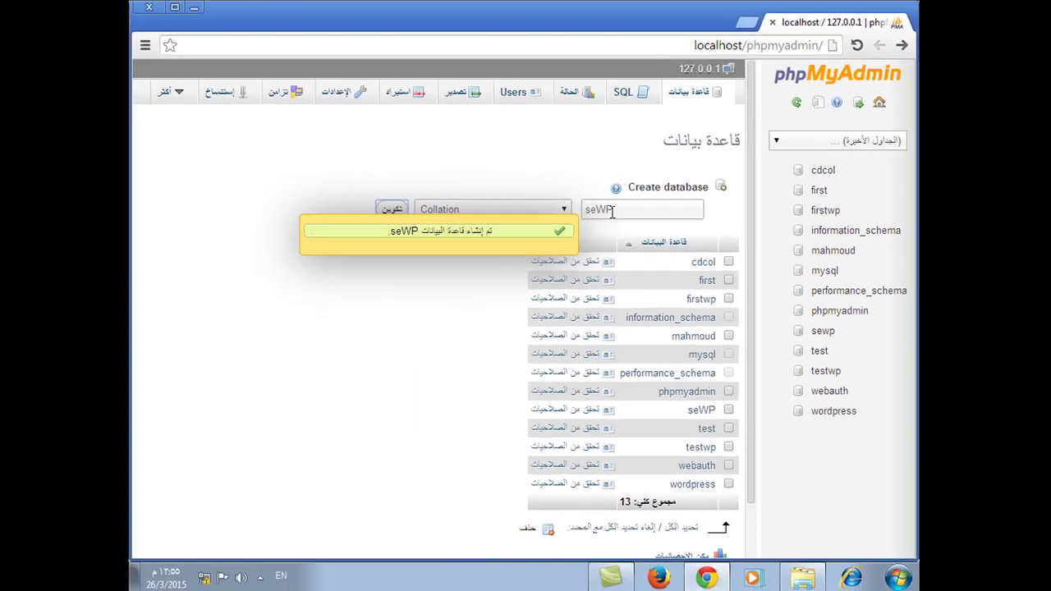
double_click(562, 145)
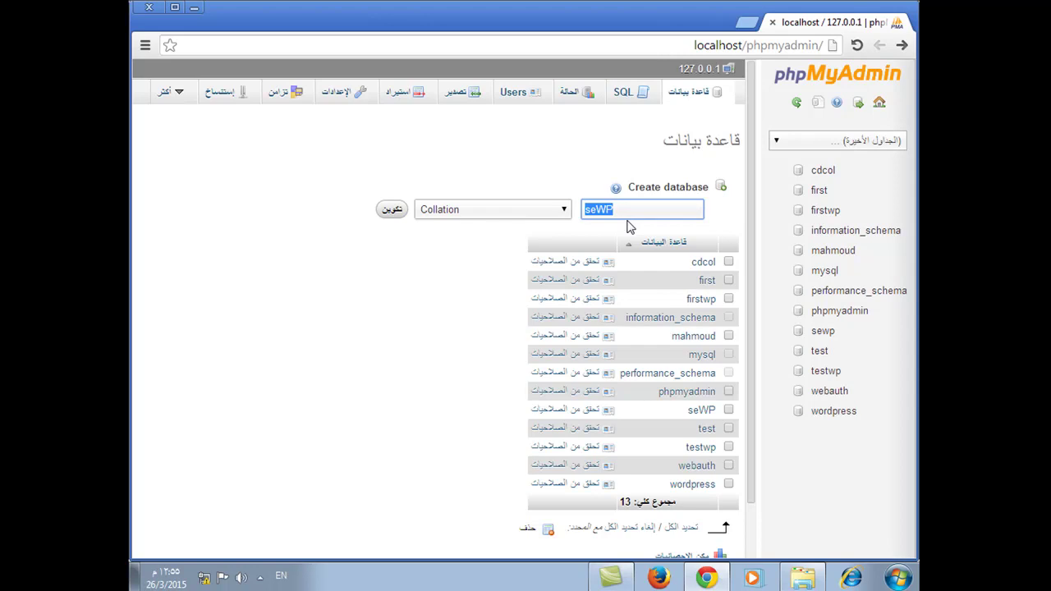
left_click_drag(747, 45, 913, 88)
Load localhost/sewp, showing WordPress's notice that wp-config.php is missing.
type("sewp")
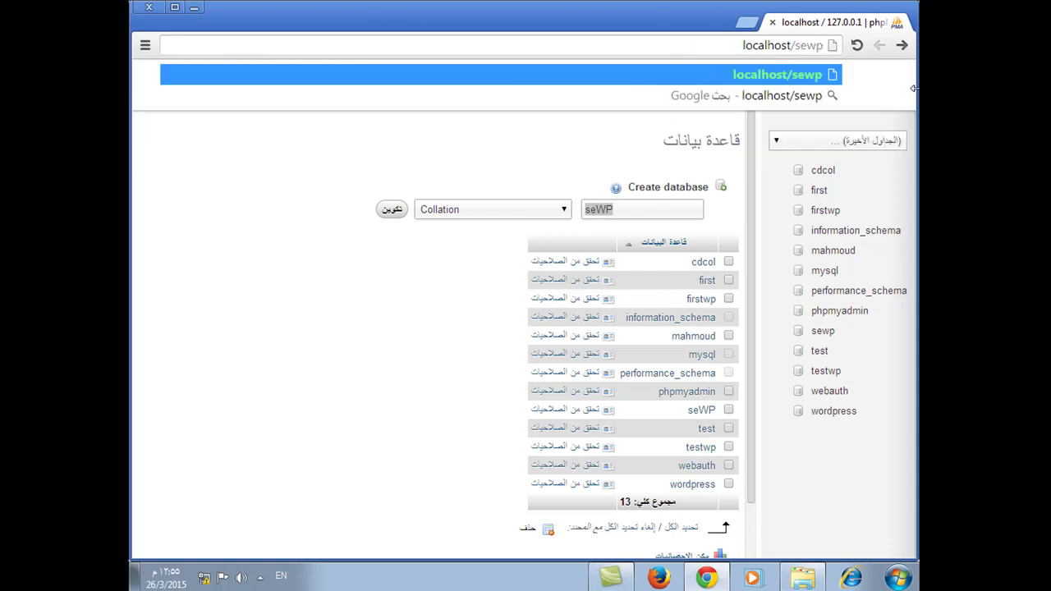
left_click(803, 579)
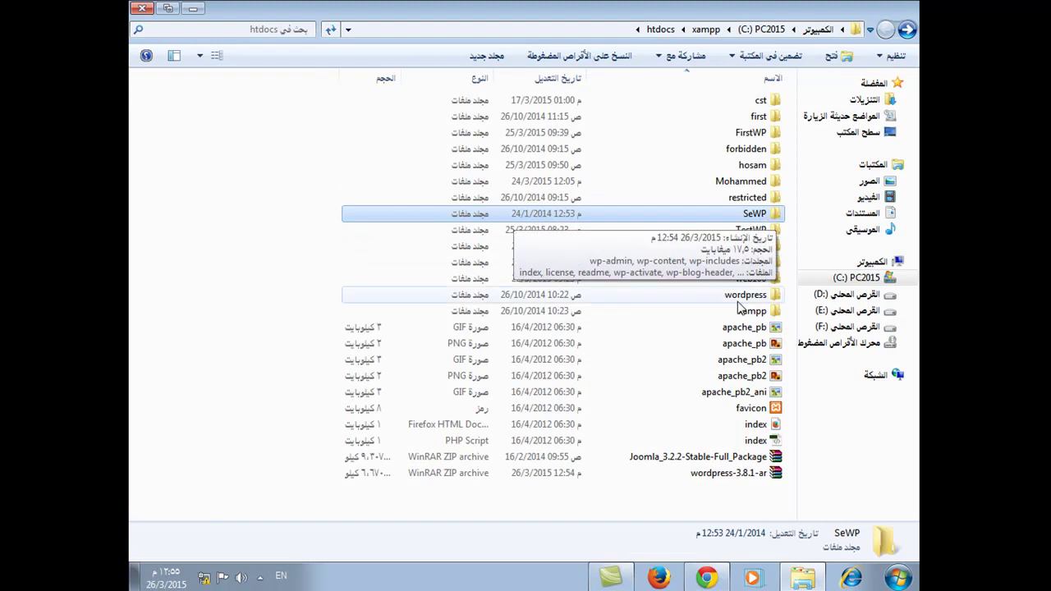
left_click(658, 576)
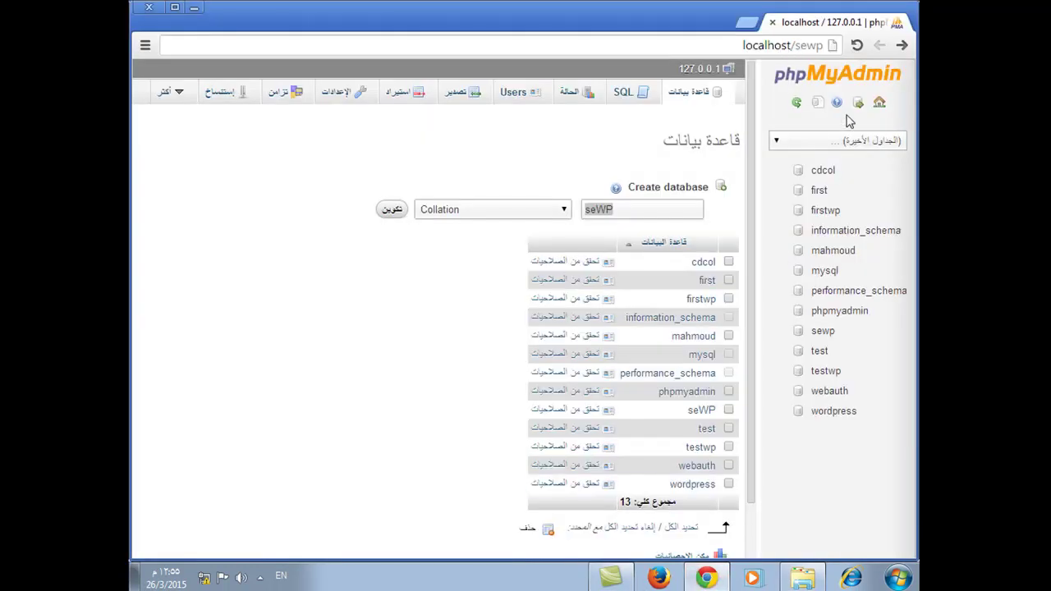
key("Return")
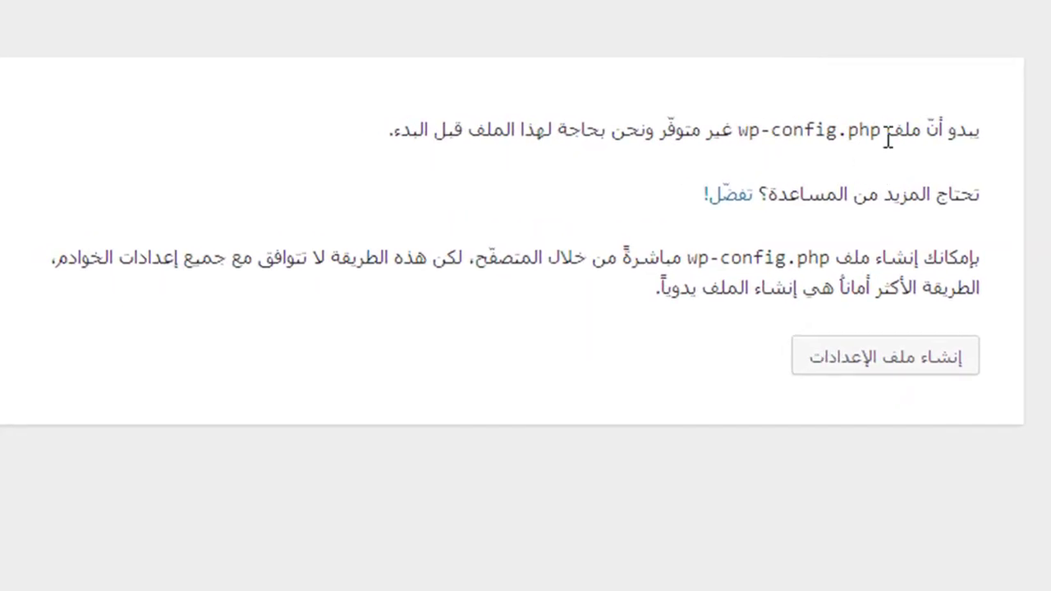
left_click_drag(770, 125, 847, 118)
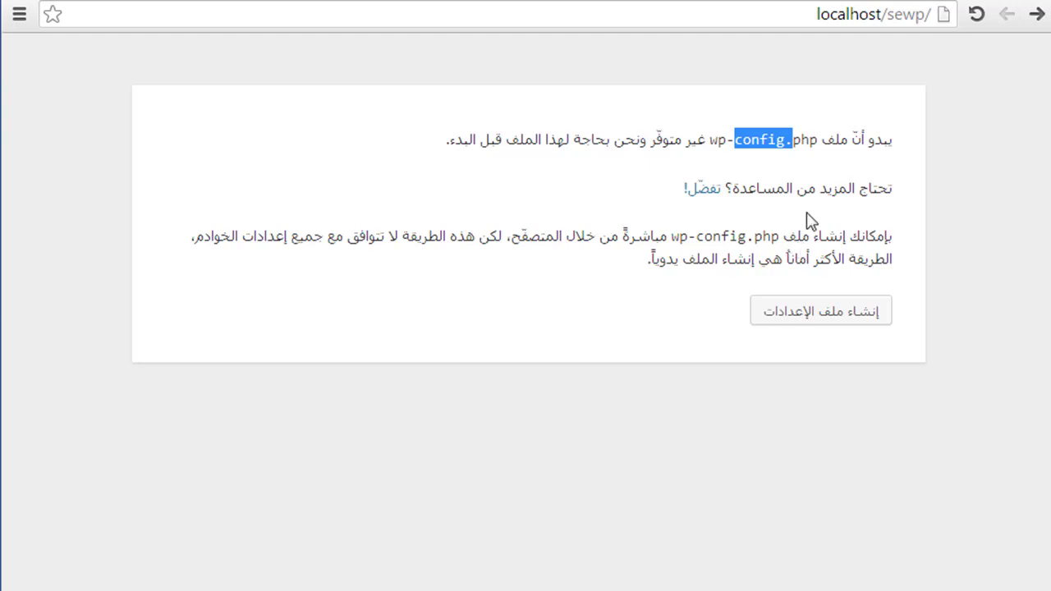
Start creating wp-config.php and highlight the required database name, username and password.
left_click(852, 318)
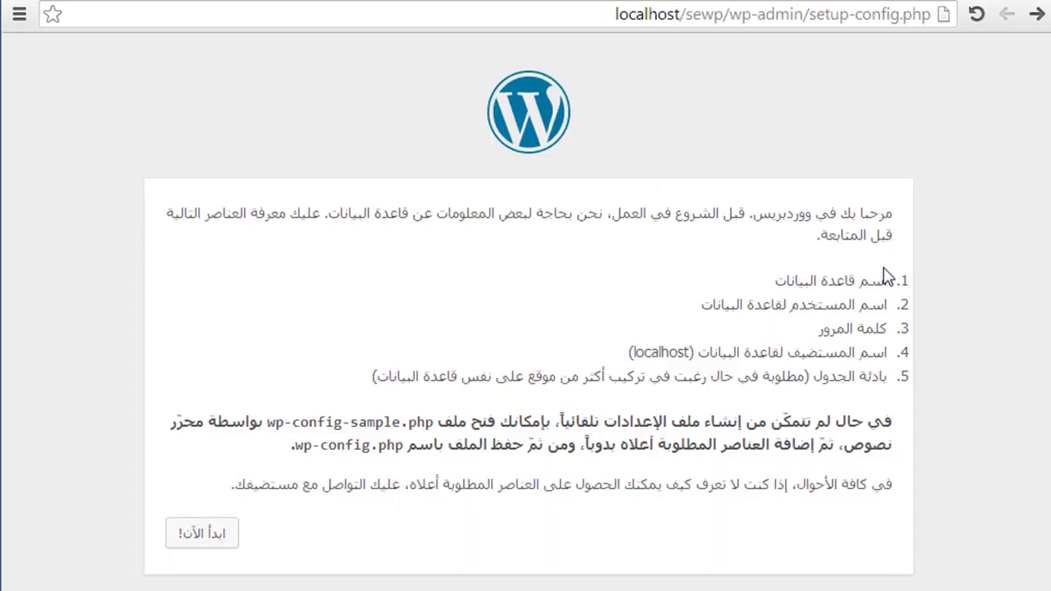
left_click_drag(886, 280, 766, 283)
left_click_drag(885, 304, 697, 316)
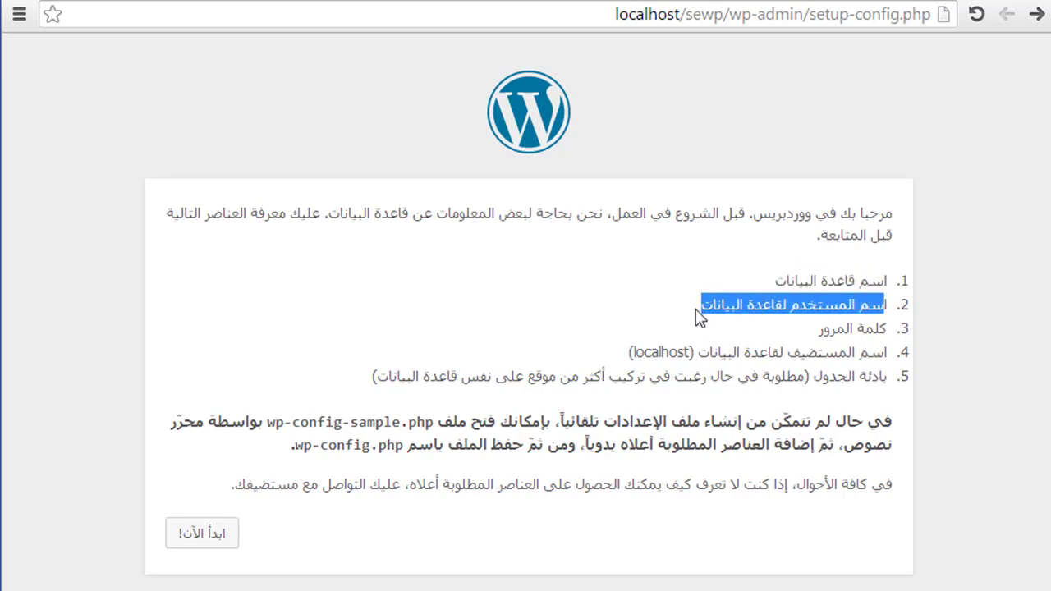
left_click_drag(879, 329, 795, 337)
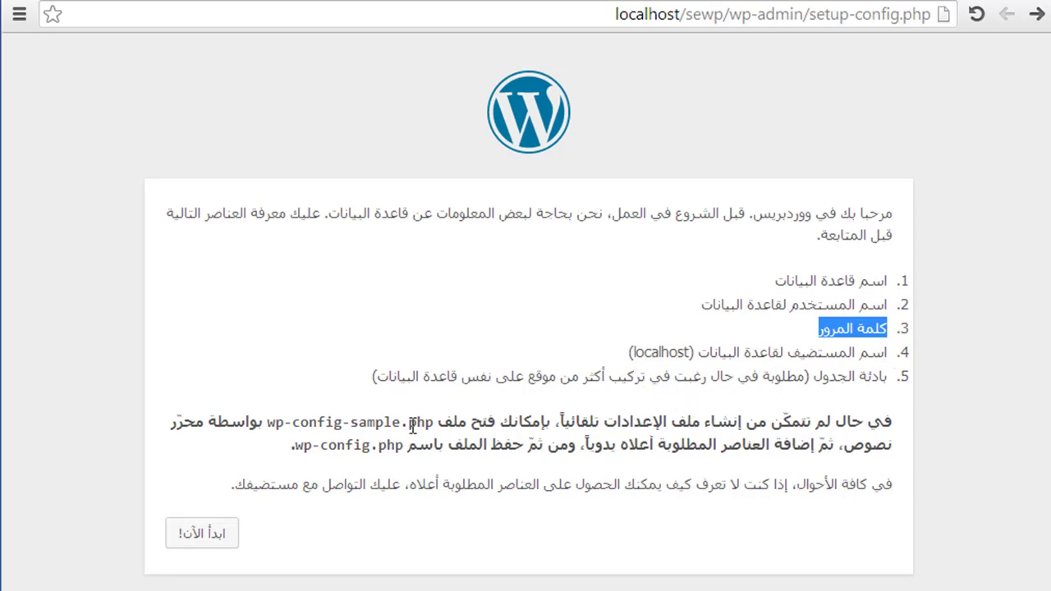
Enter database name sewp and username root in the connection form.
left_click(212, 538)
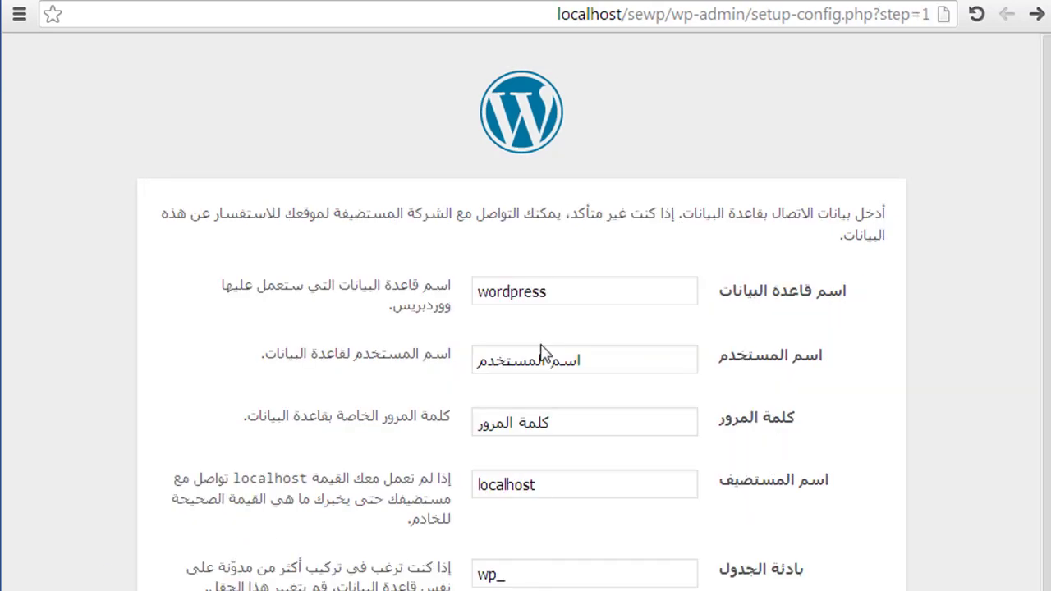
double_click(584, 293)
type("sewp")
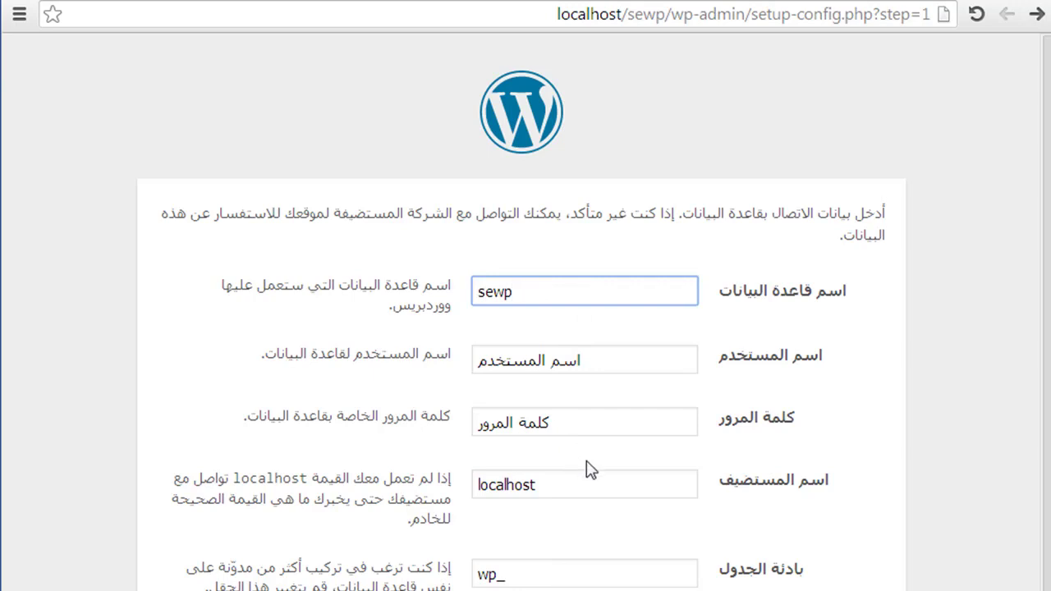
triple_click(586, 362)
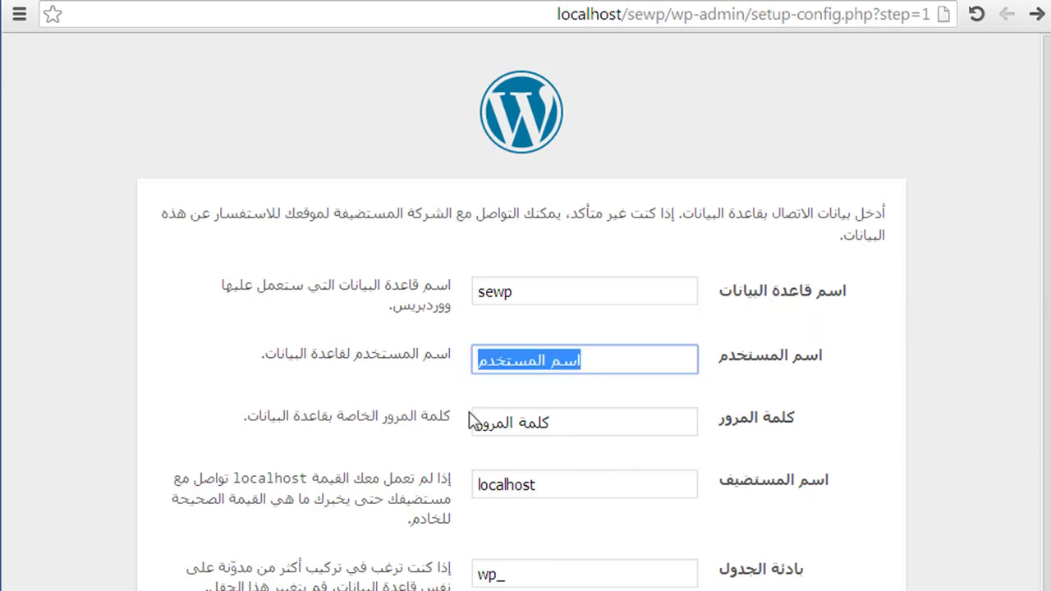
type("root")
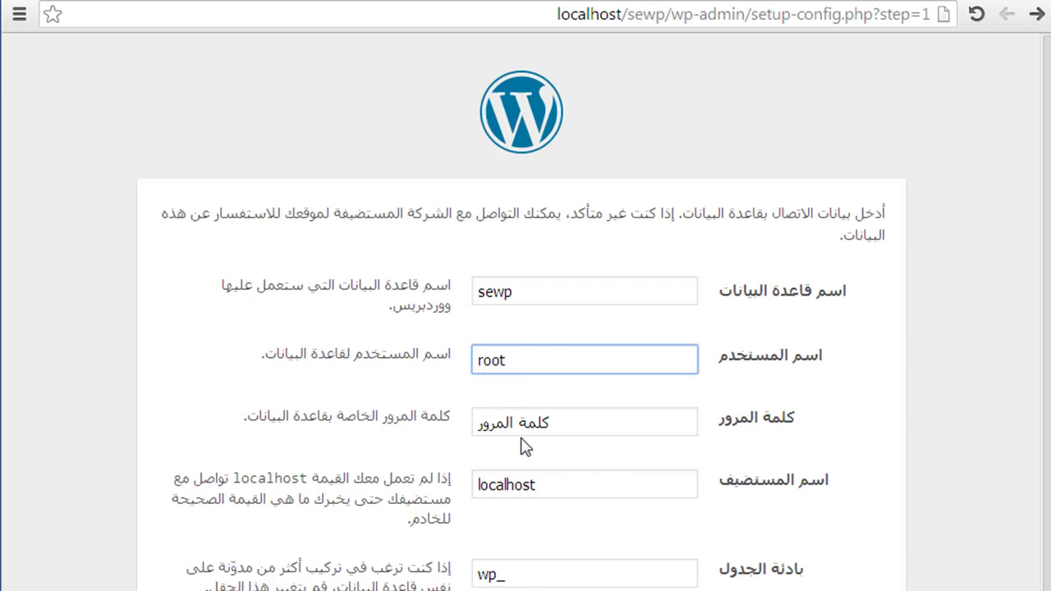
Clear the database password so it stays blank, keeping host localhost.
double_click(511, 439)
left_click(511, 439)
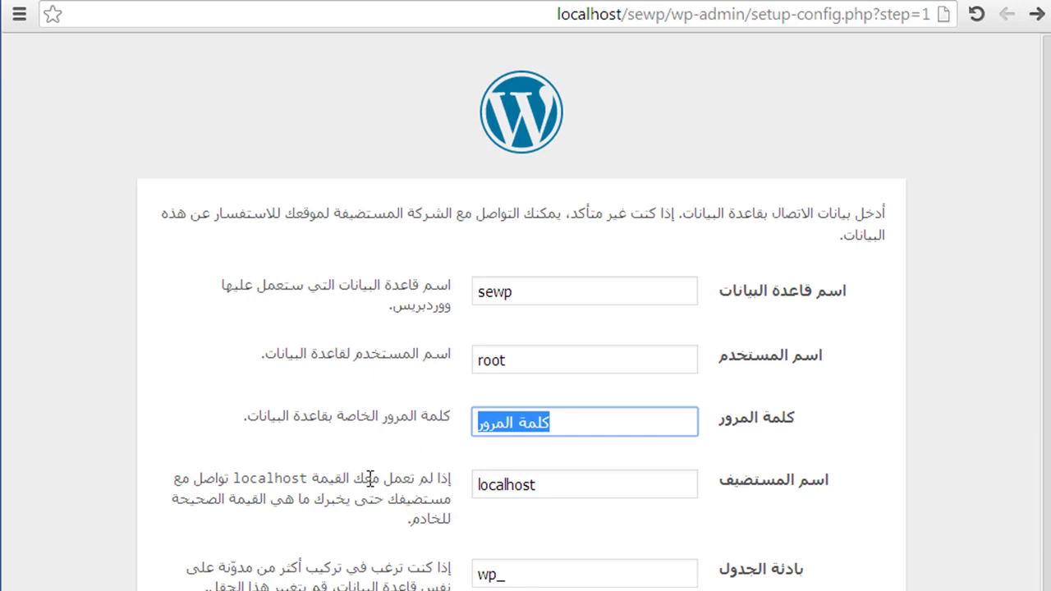
key("Right")
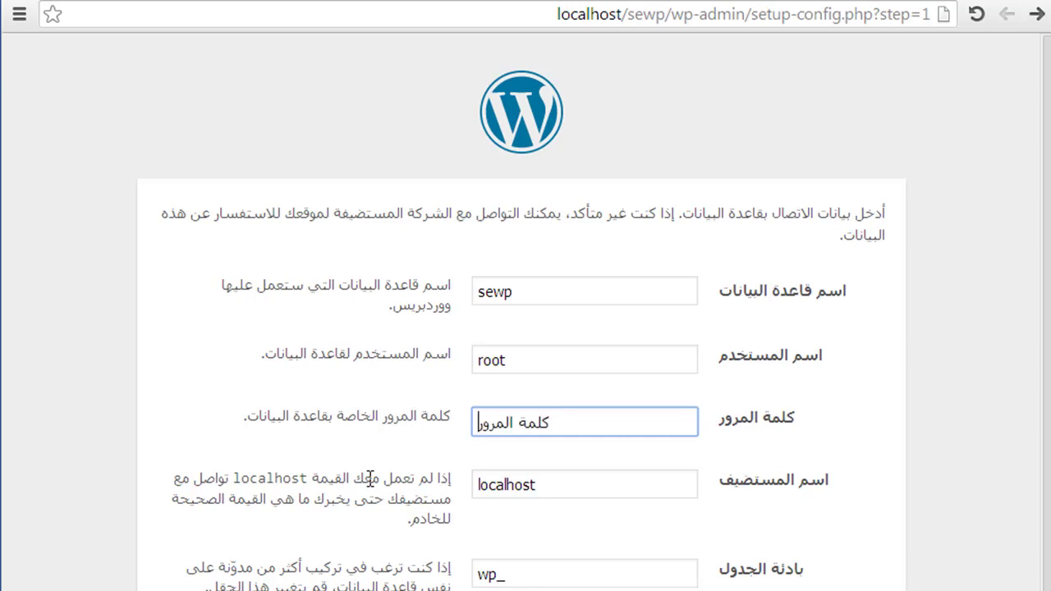
left_click(538, 491)
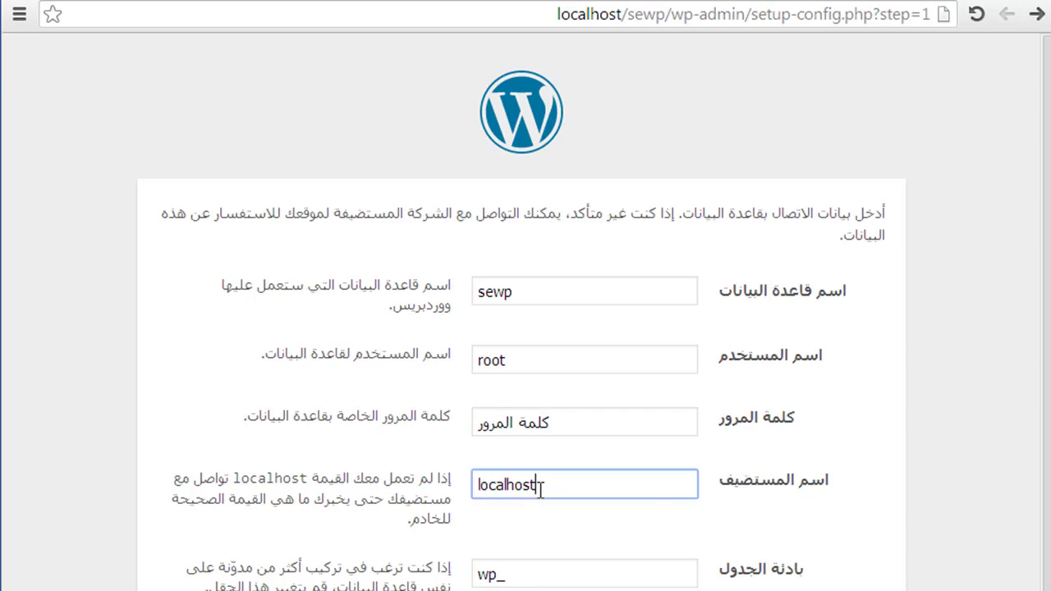
triple_click(562, 419)
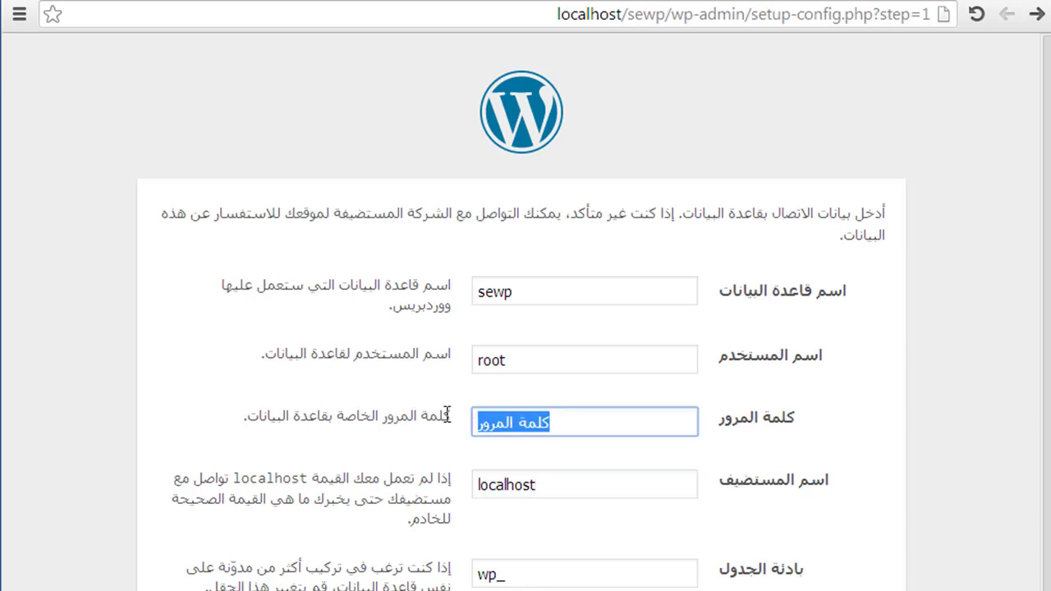
key("BackSpace")
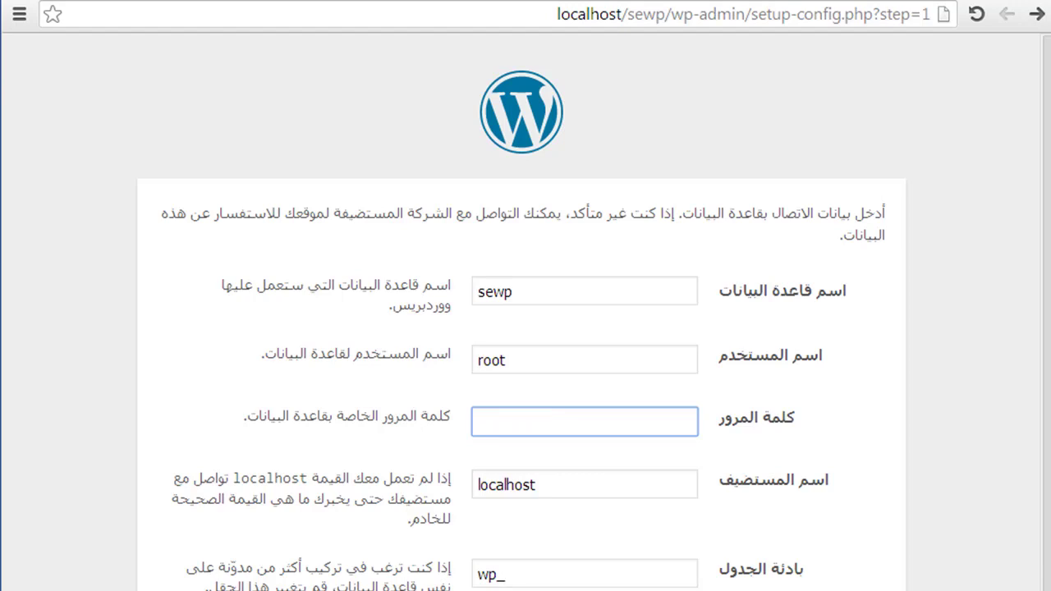
left_click(790, 497)
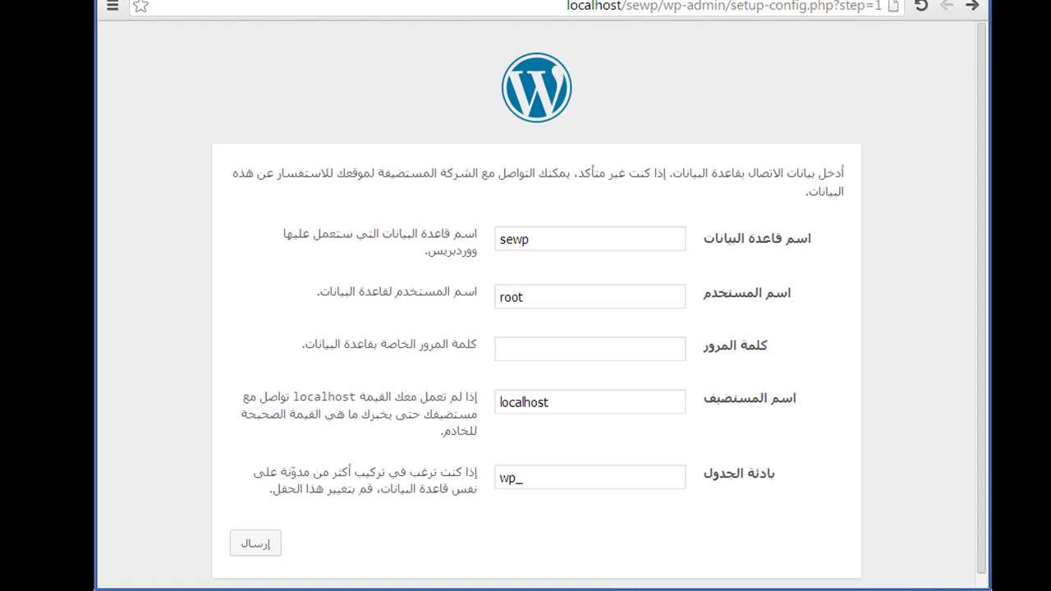
Submit the sewp database connection details (root, localhost, prefix wp_) to WordPress.
left_click(261, 544)
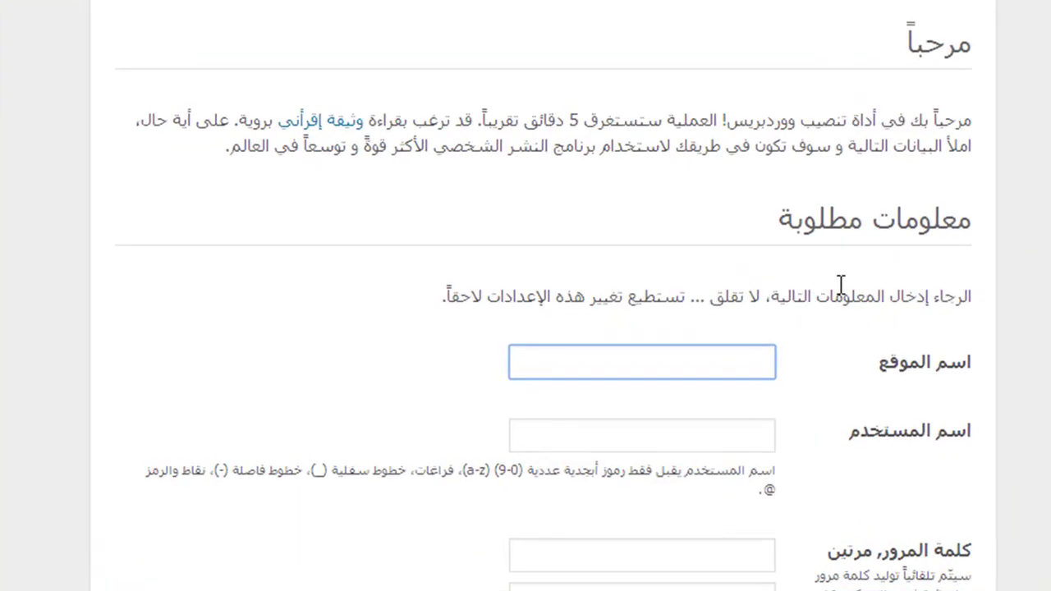
Enter the site owner's name as the Arabic Site Title, correcting typing mistakes.
double_click(711, 367)
scroll(842, 282, "down", 2)
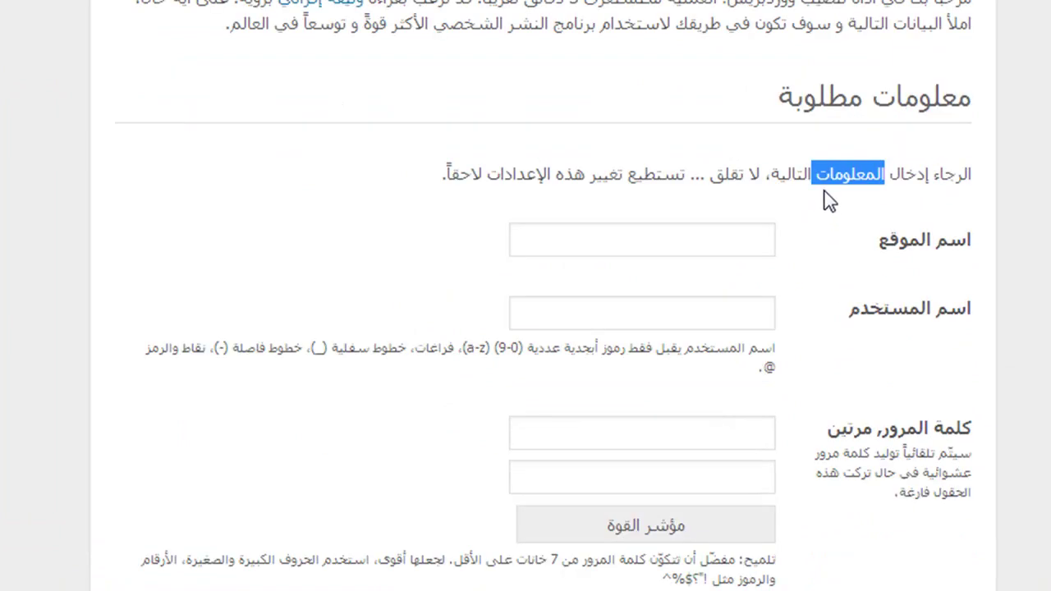
left_click(743, 253)
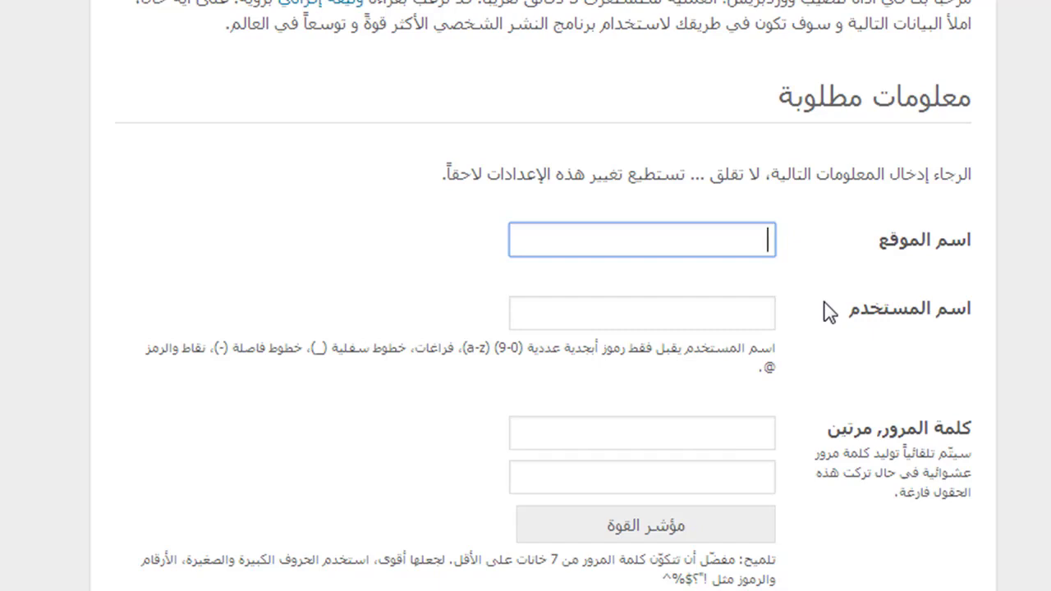
type("موقع ال")
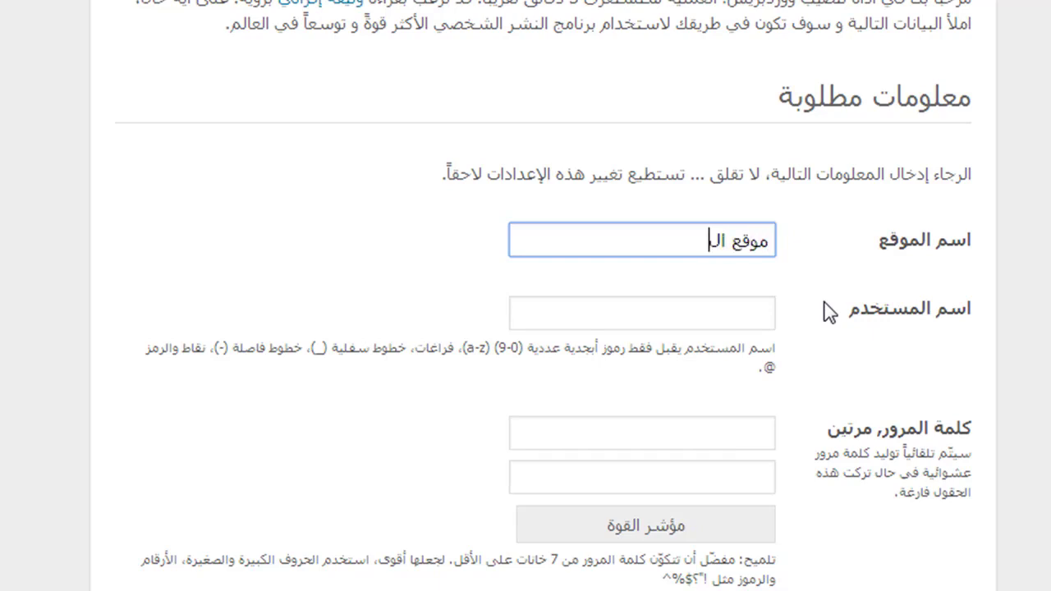
key("BackSpace")
key("BackSpace")
type("من")
key("BackSpace")
type("حمود رلافيق الفرا")
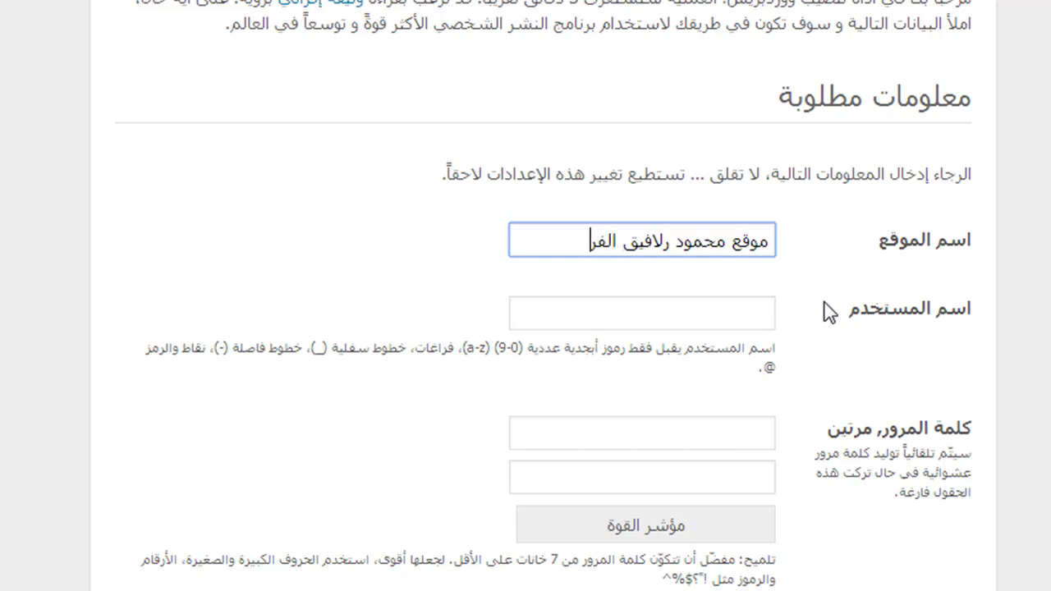
key("Right")
key("Right")
key("Right")
key("Right")
key("Right")
key("Right")
key("Right")
key("Right")
key("Right")
key("BackSpace")
key("BackSpace")
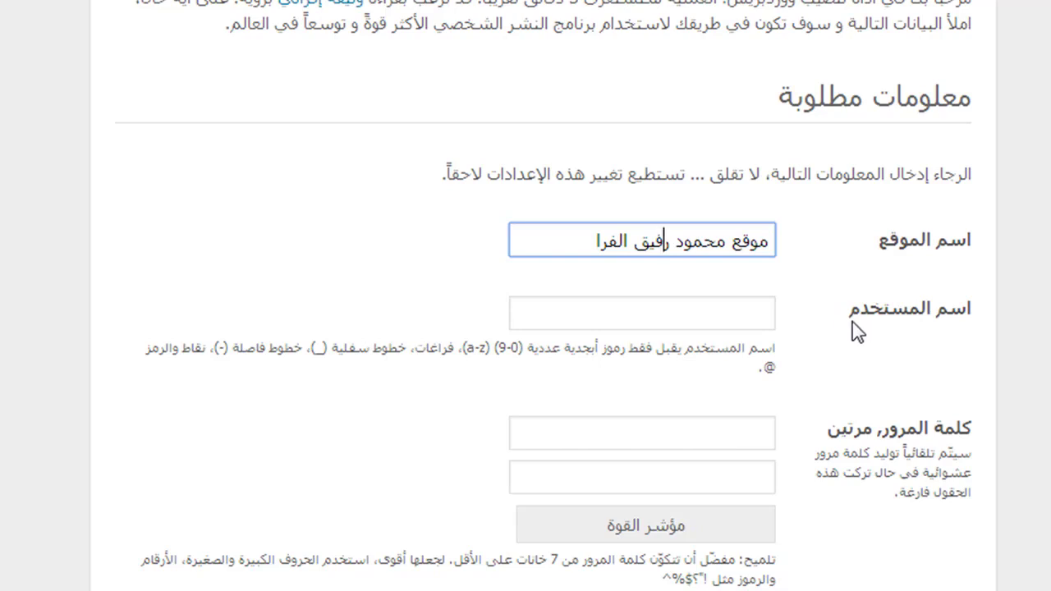
left_click(738, 317)
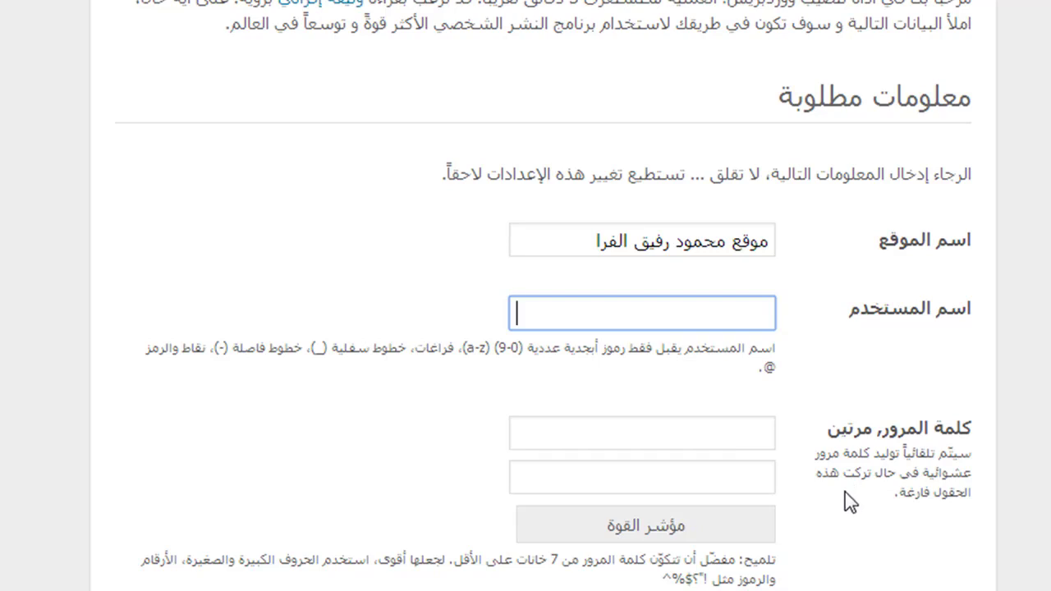
Enter the admin username, removing the stray Arabic characters and extra letter.
type("mralkfarra")
key("Left")
key("Left")
key("Left")
key("Left")
key("Left")
key("BackSpace")
Enter the admin account password in both password fields.
left_click(668, 429)
type("123456789")
left_click(582, 480)
type("123456789")
Fill in the admin's e-mail address.
scroll(896, 451, "down", 3)
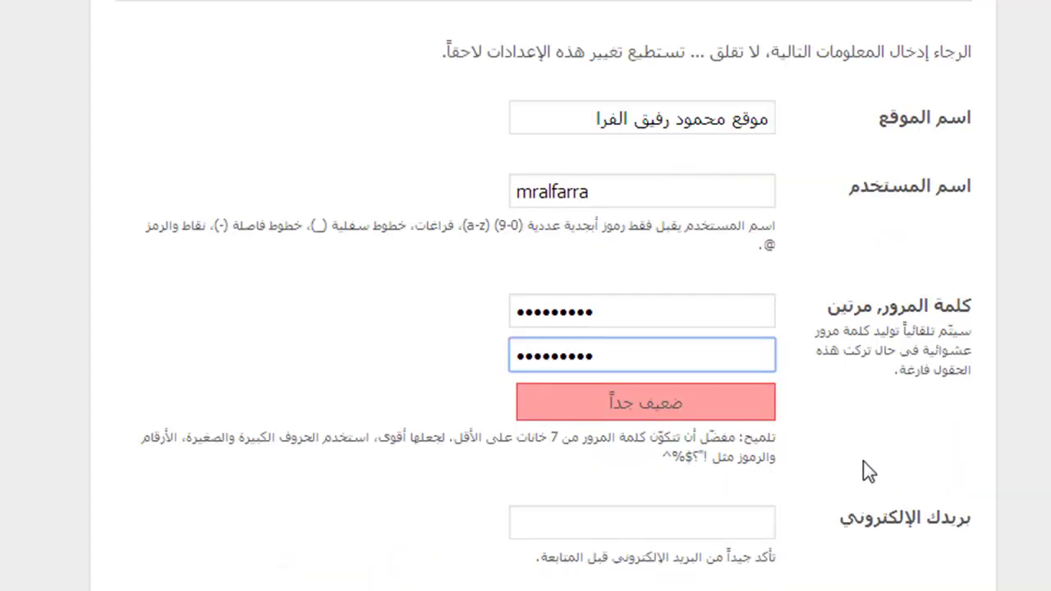
scroll(860, 486, "down", 3)
left_click(711, 399)
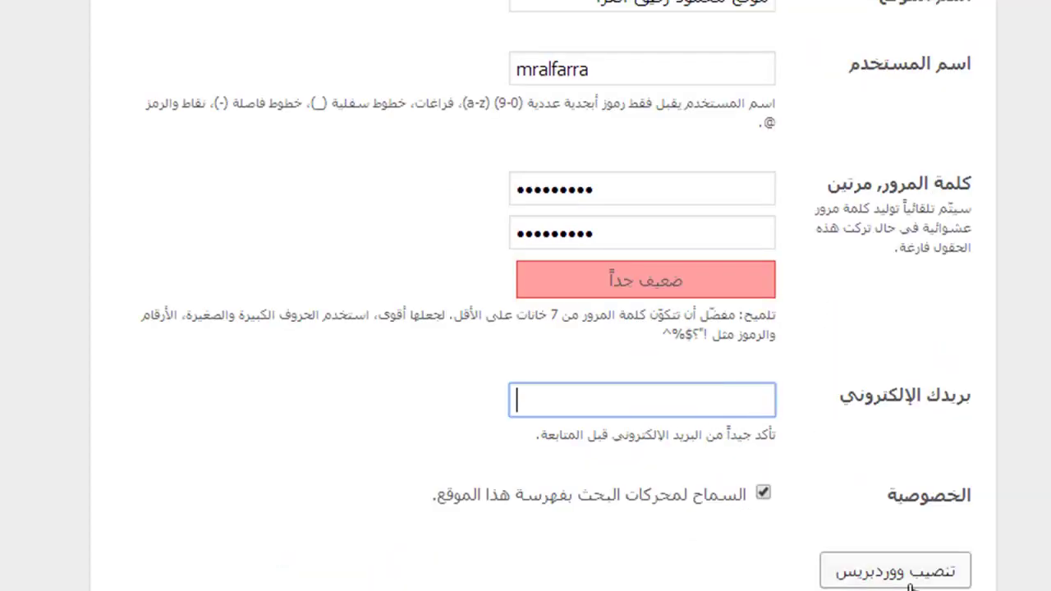
scroll(934, 568, "down", 1)
Run the WordPress installation and continue to the login page from the success screen.
left_click(936, 518)
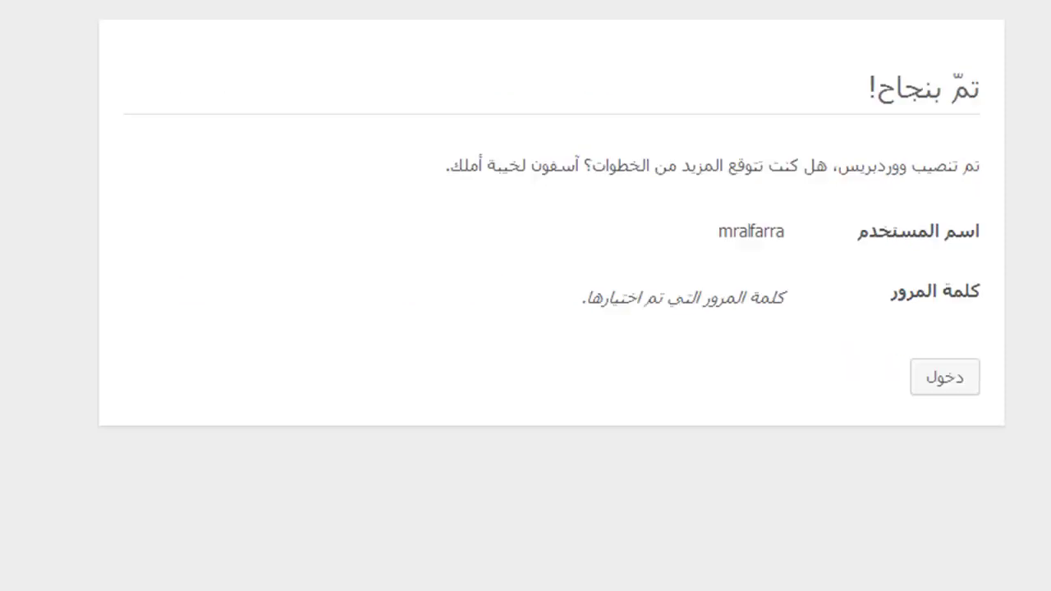
scroll(921, 246, "down", 1)
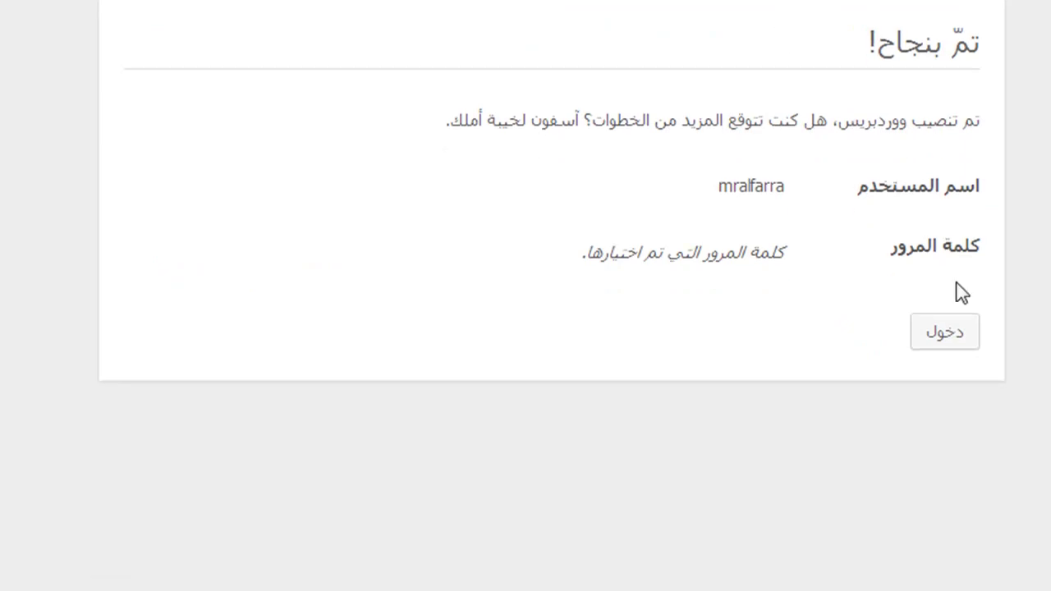
left_click(948, 337)
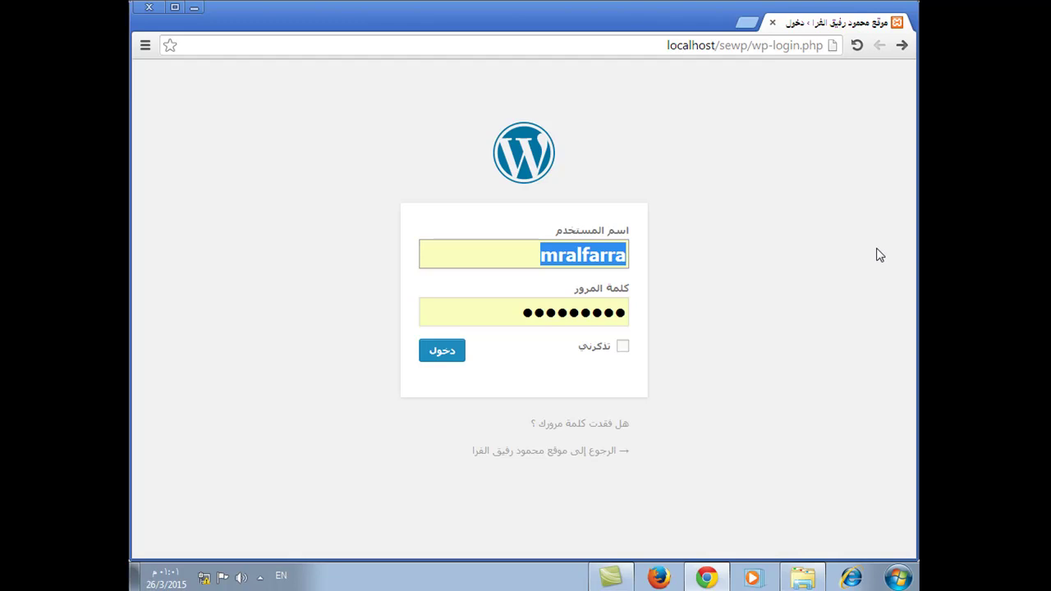
Log in using the saved admin username and password to reach the wp-admin dashboard.
double_click(580, 256)
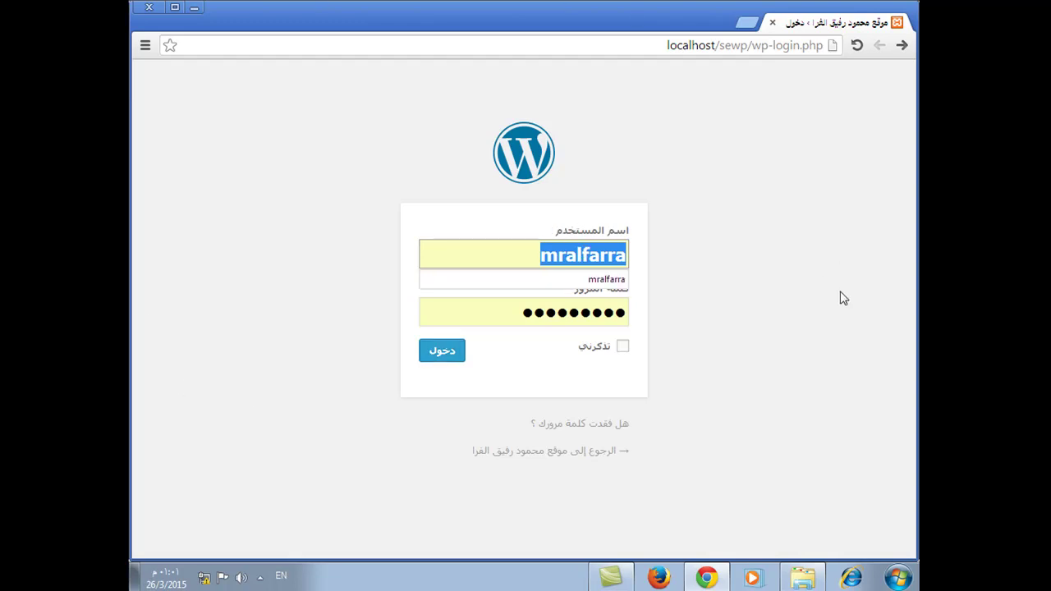
double_click(565, 317)
left_click(456, 351)
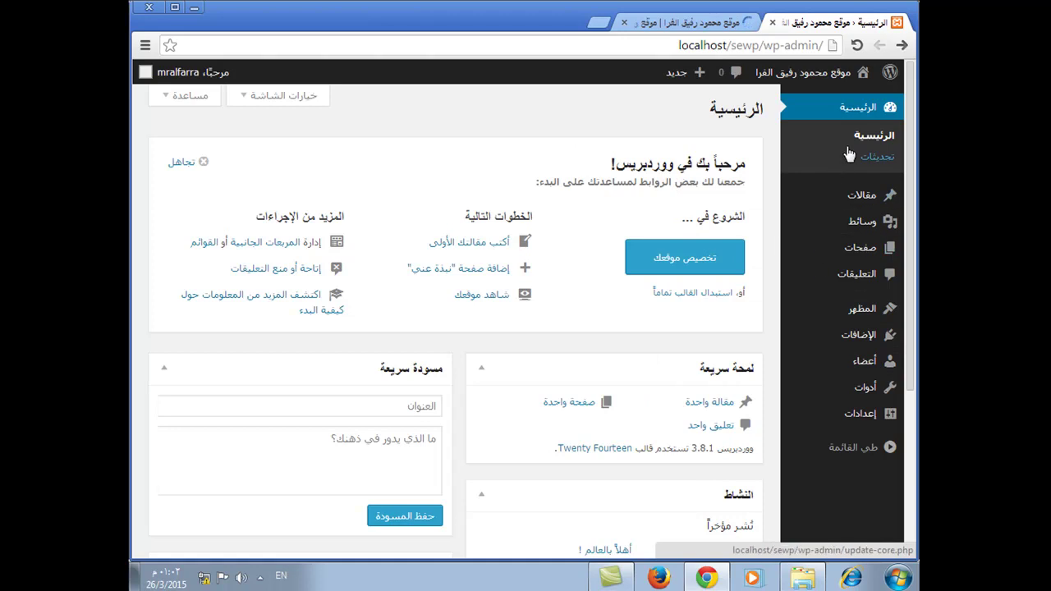
mouse_move(867, 208)
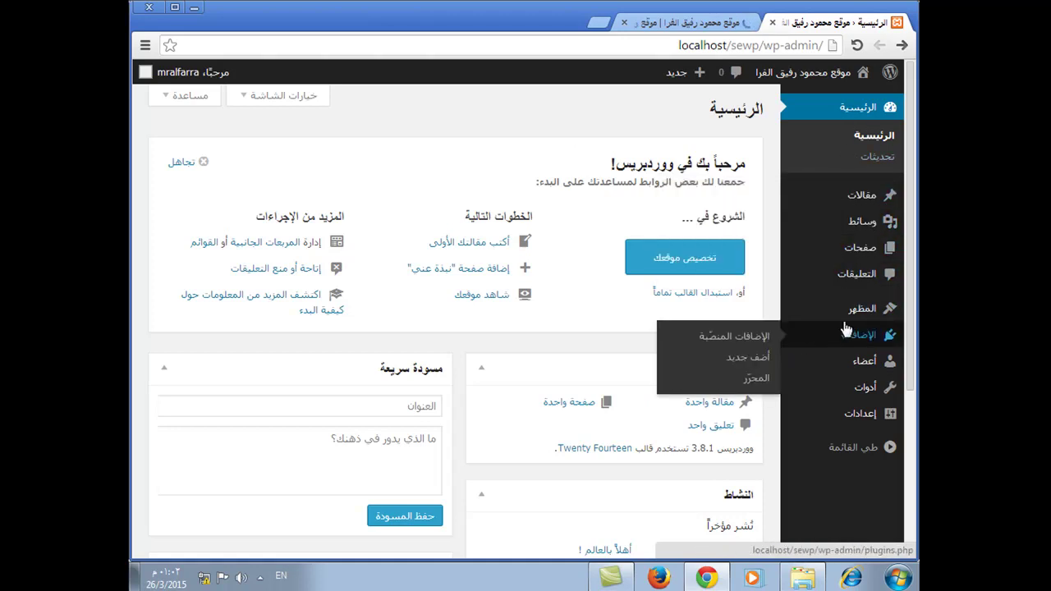
mouse_move(852, 396)
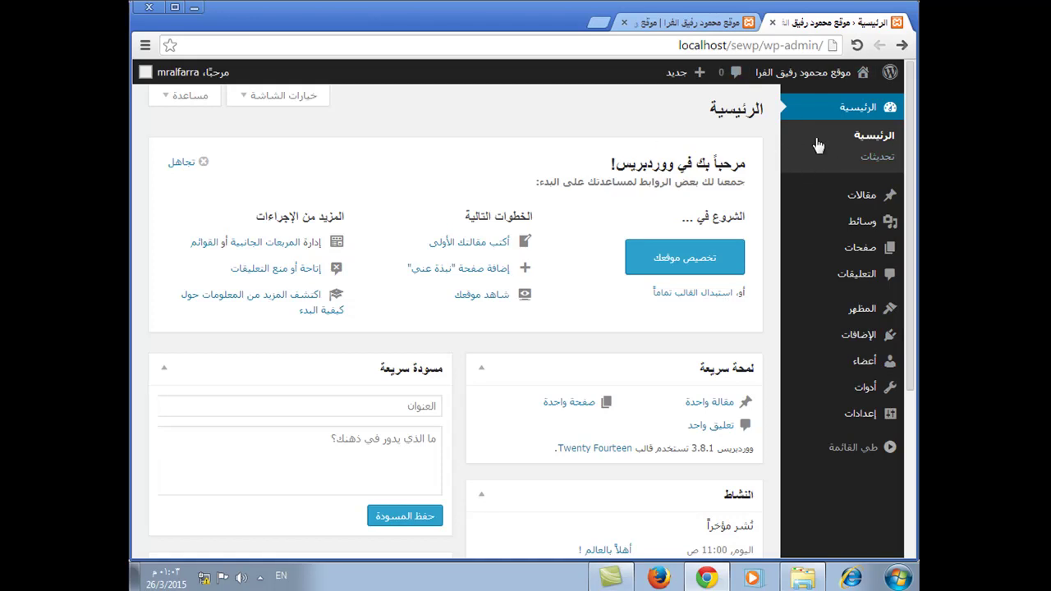
left_click(686, 22)
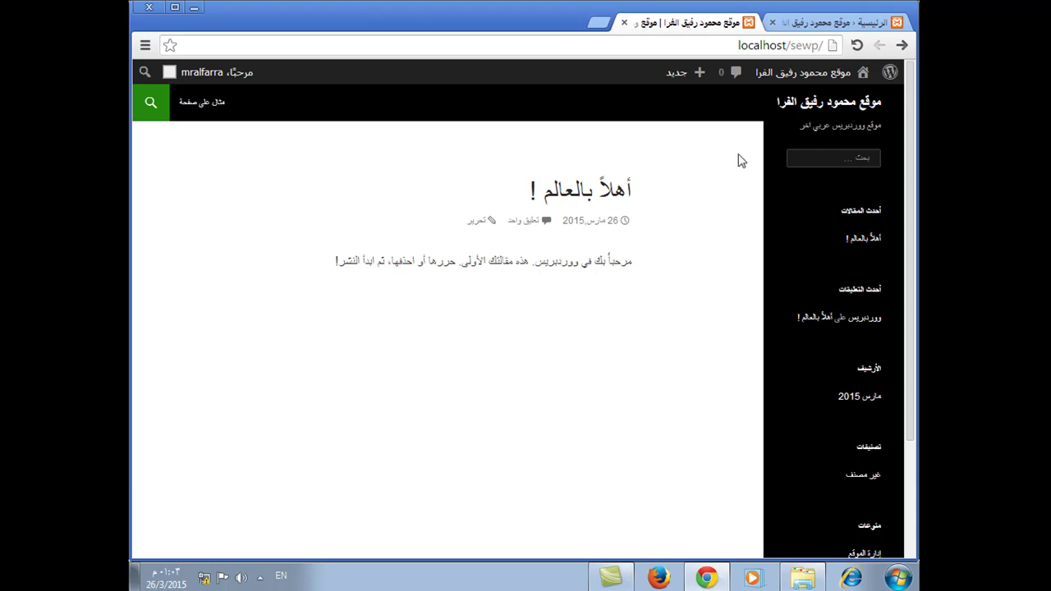
left_click_drag(791, 46, 828, 48)
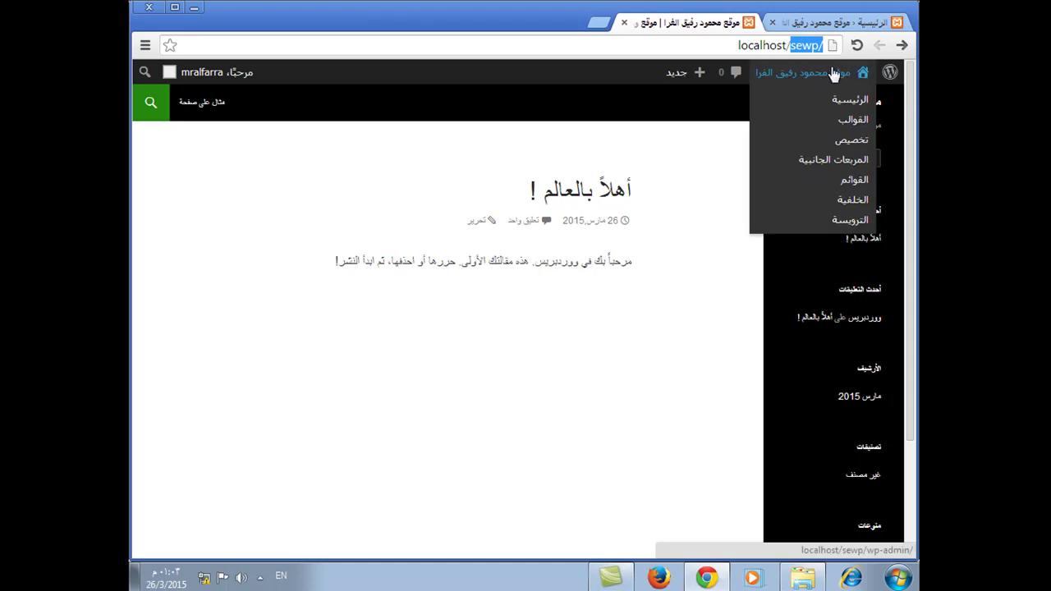
left_click(866, 23)
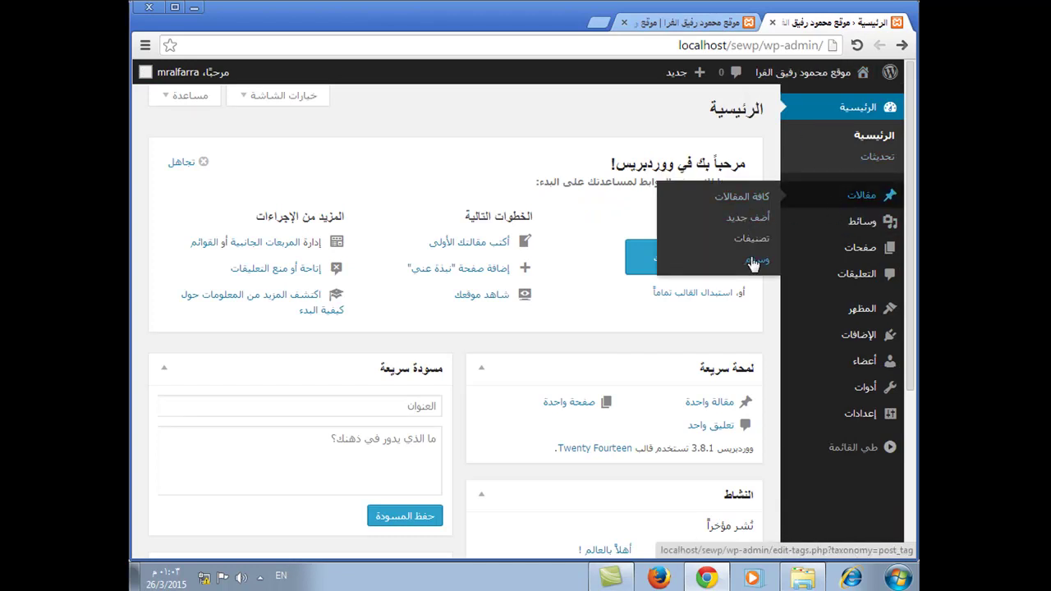
mouse_move(891, 354)
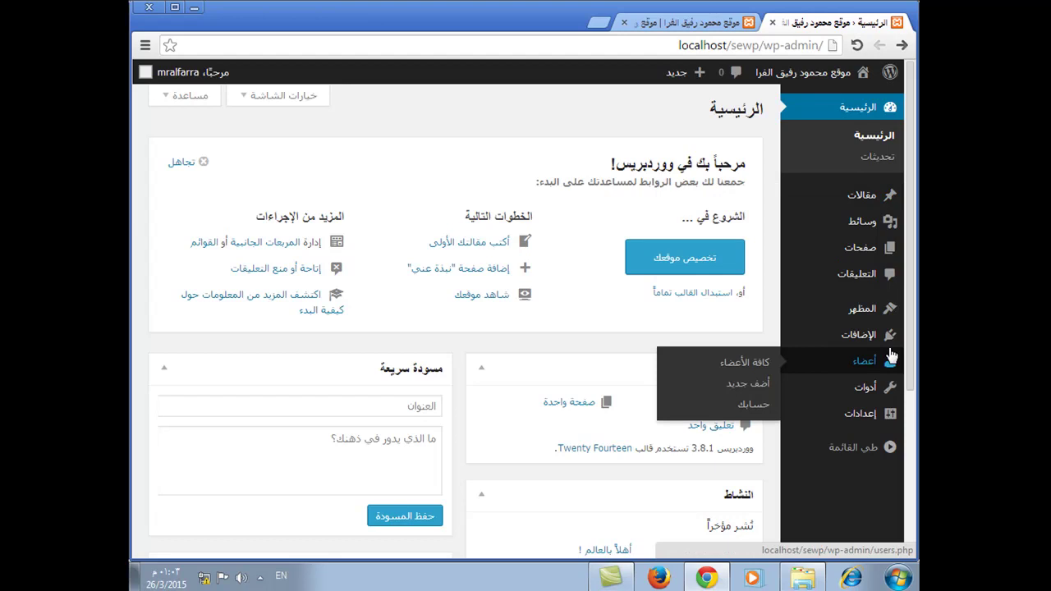